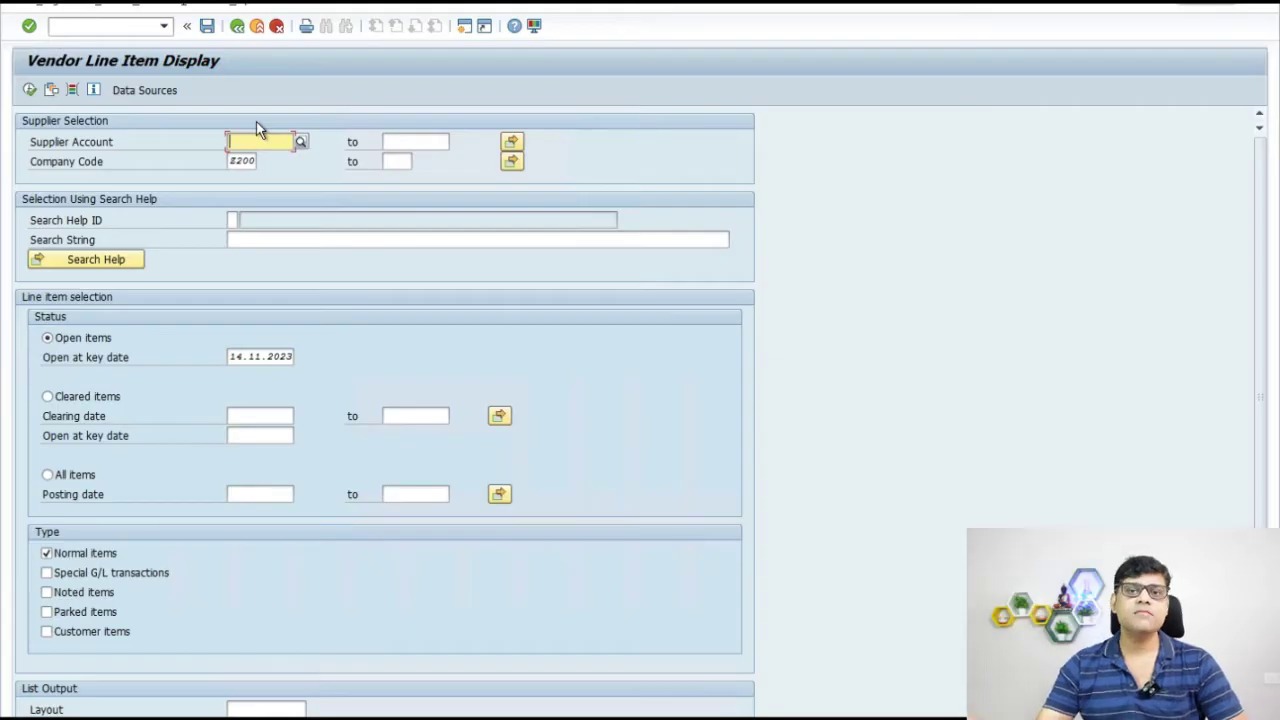
# List all vendor line items for company code Z200, including open and cleared ones.
pyautogui.click(63, 475)
pyautogui.click(29, 92)
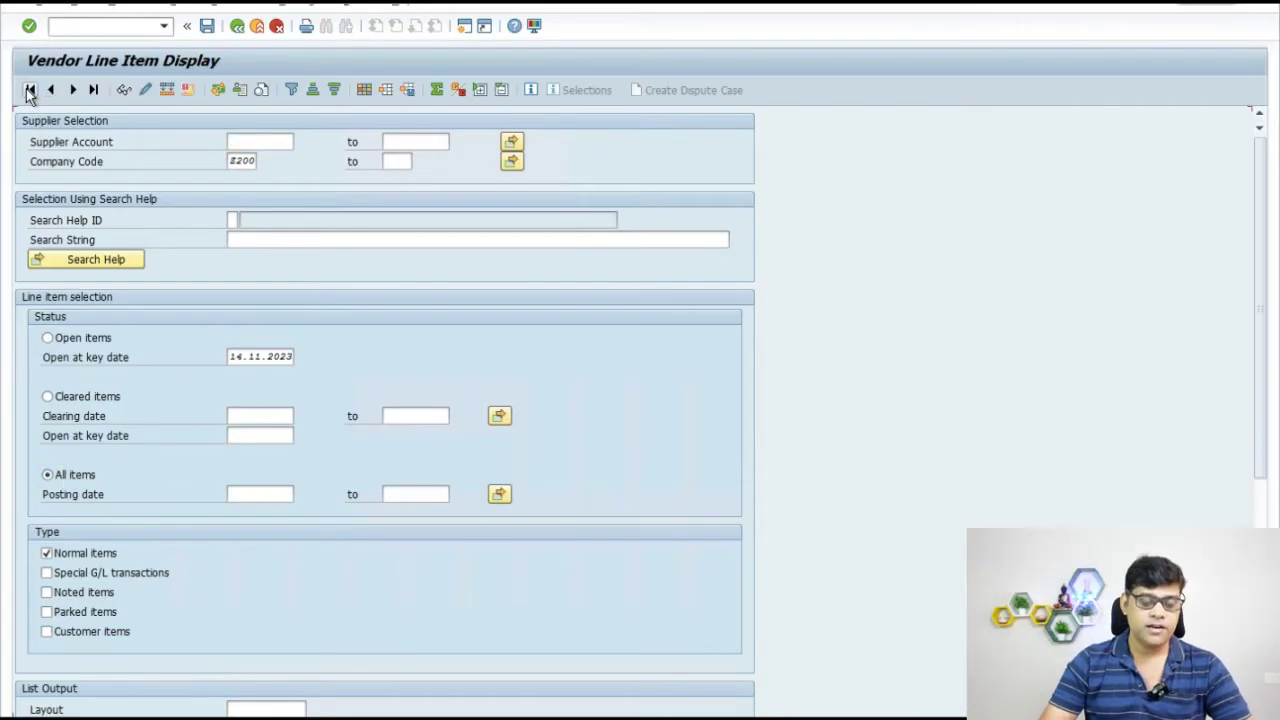
pyautogui.scroll(-2, 566, 455)
pyautogui.scroll(-4, 566, 455)
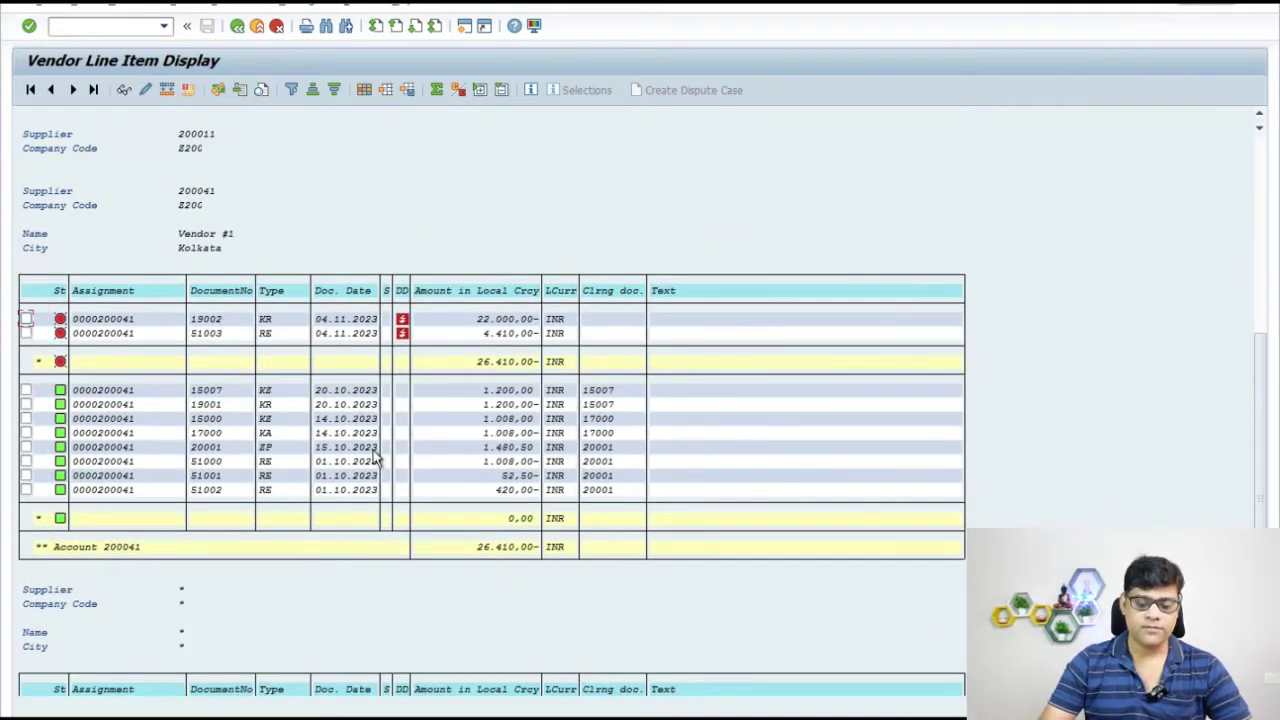
# Open the cleared RE invoice document 51000 from the vendor line items.
pyautogui.click(218, 469)
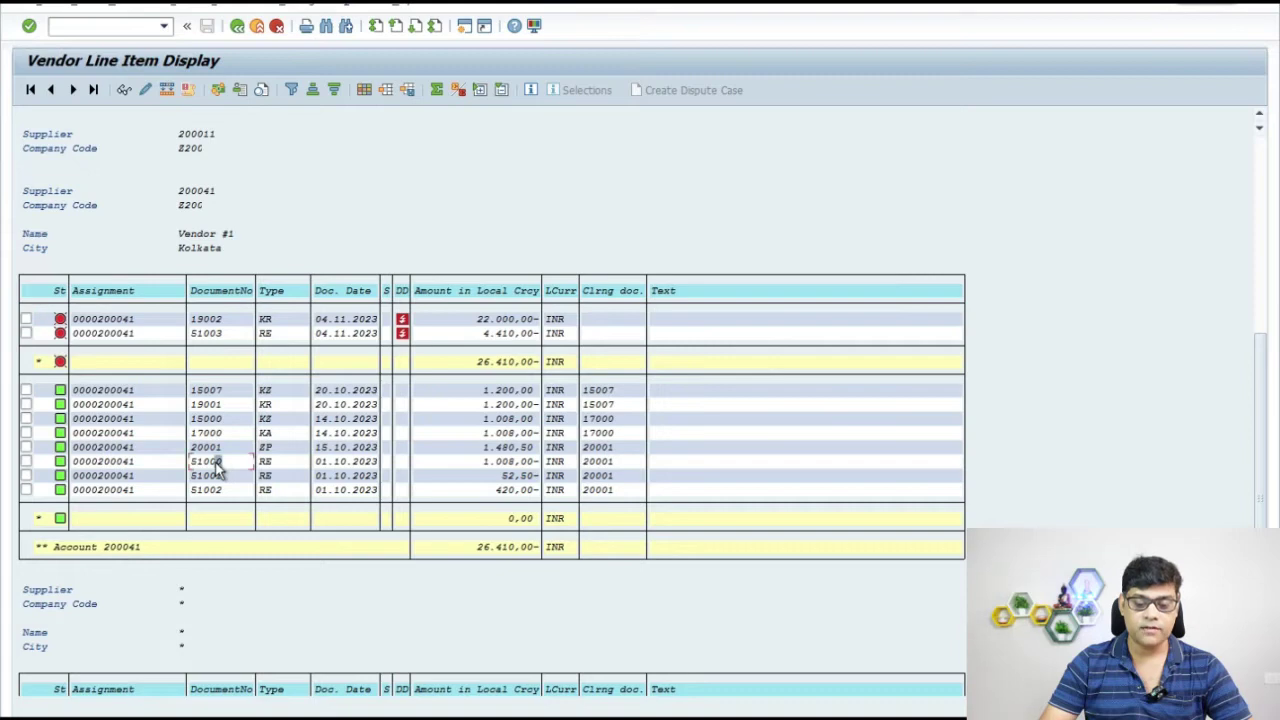
pyautogui.click(267, 466)
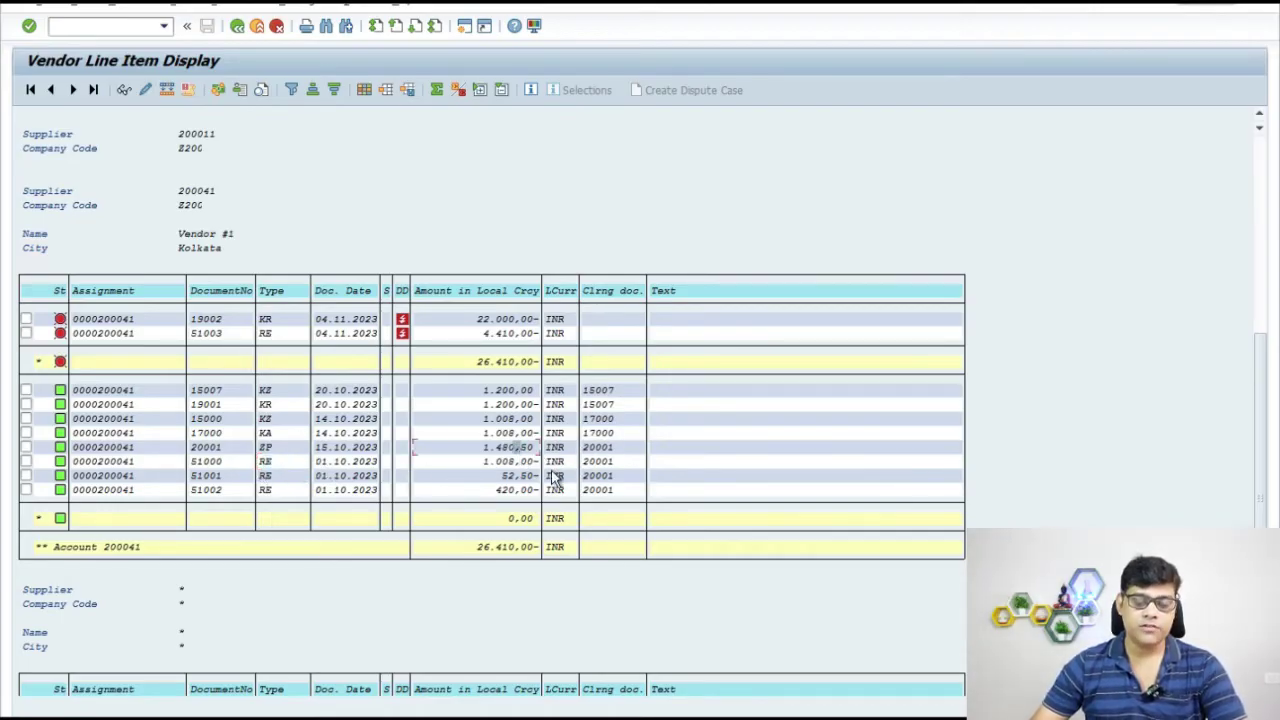
pyautogui.doubleClick(500, 463)
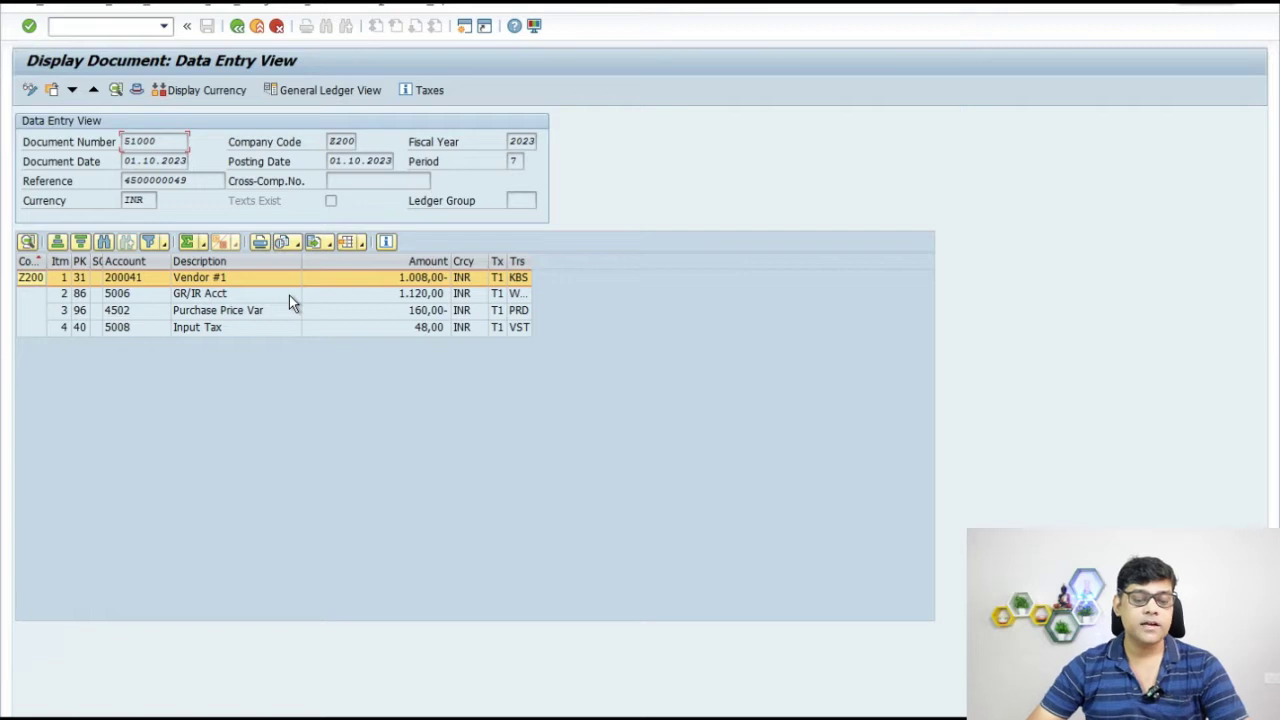
# Open the invoice's Document Relationship Browser and expand the incoming invoice, purchase order and material document.
pyautogui.click(337, 8)
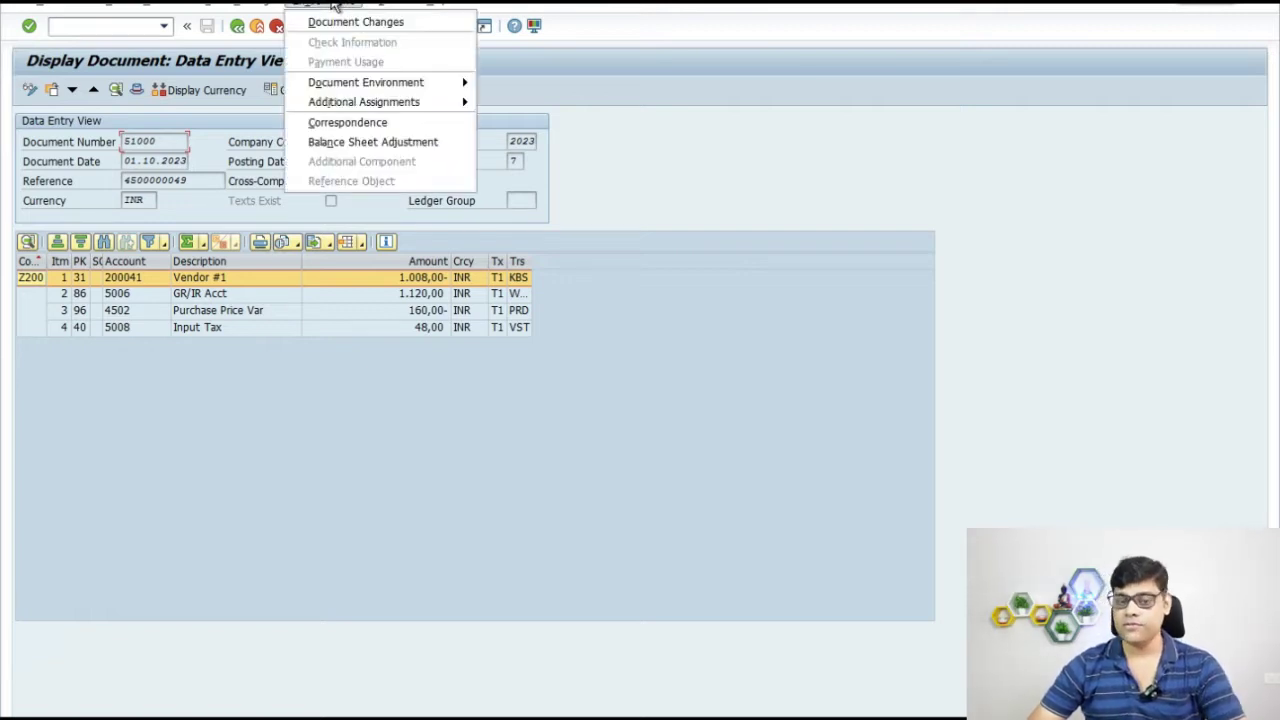
pyautogui.moveTo(455, 82)
pyautogui.click(567, 163)
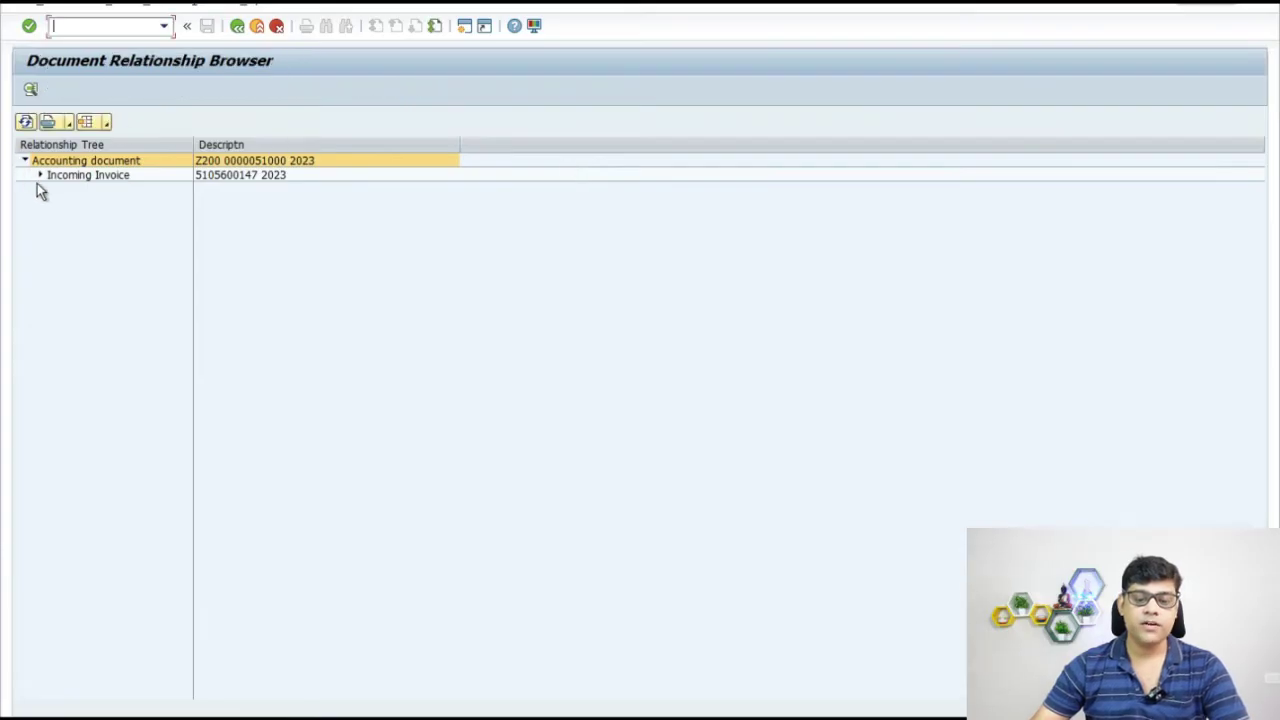
pyautogui.click(38, 176)
pyautogui.click(54, 190)
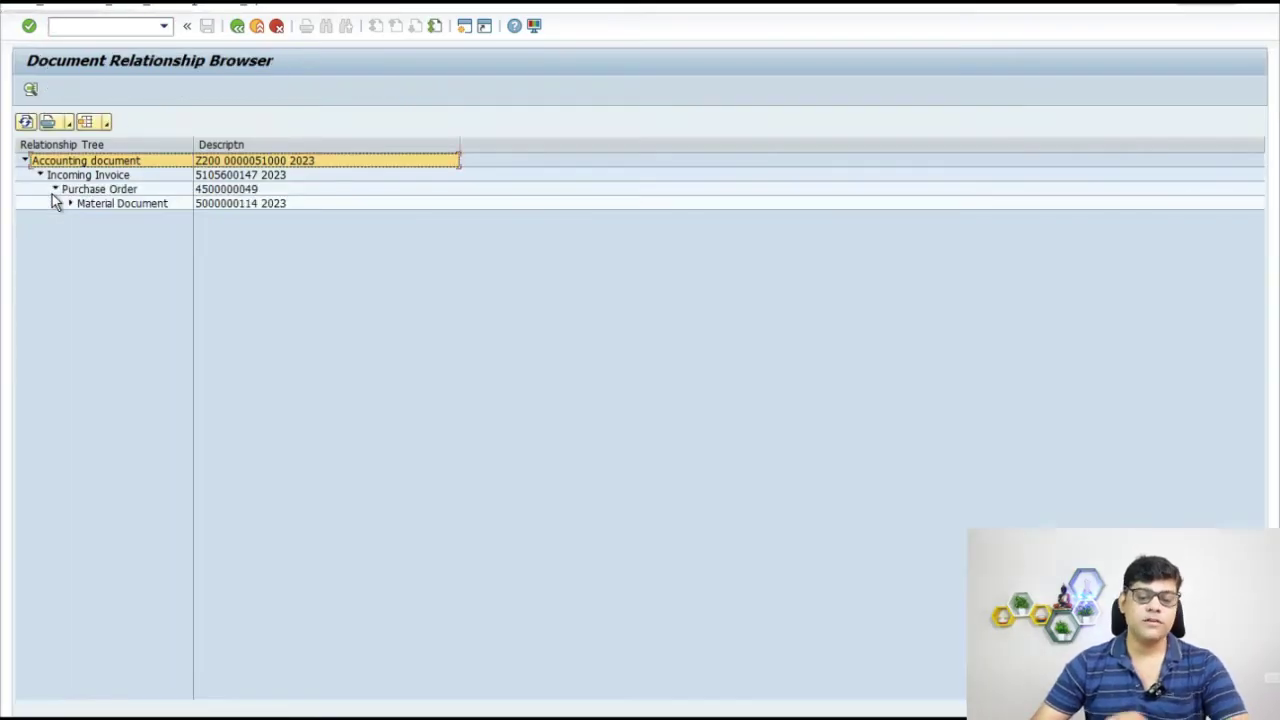
pyautogui.click(69, 204)
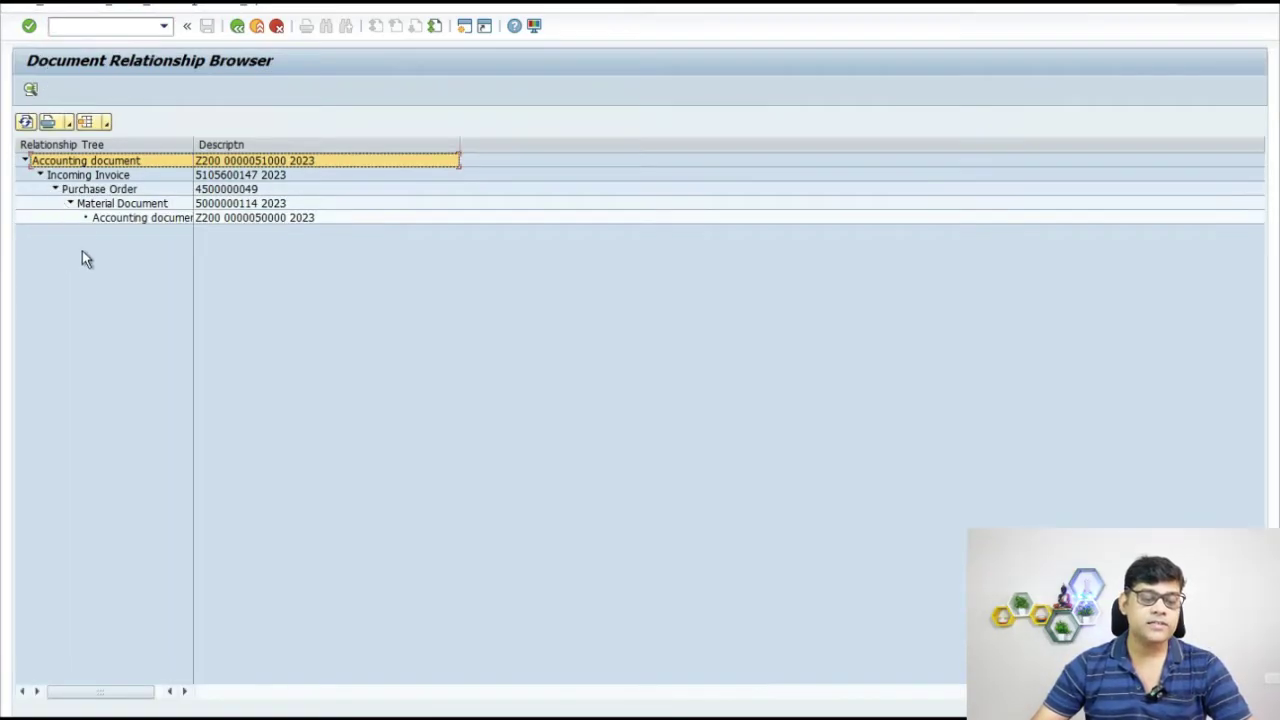
# View the accounting document beneath the material document, then return to the relationship tree.
pyautogui.click(116, 193)
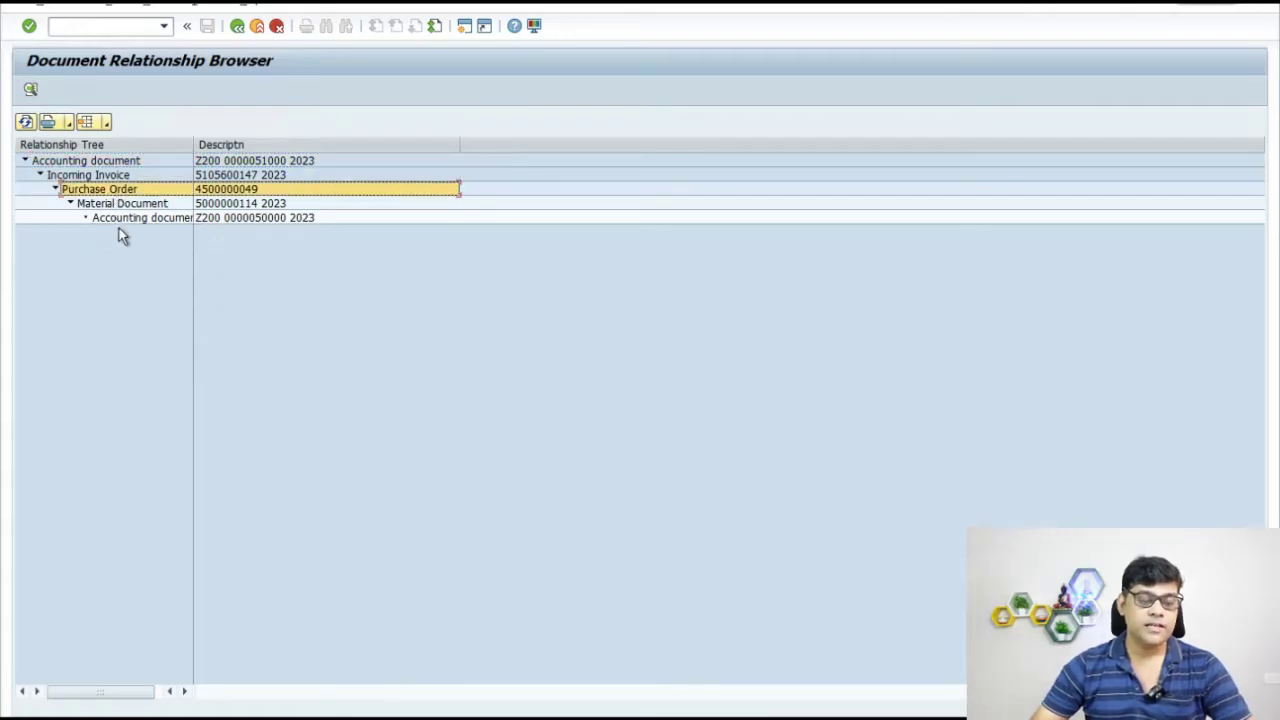
pyautogui.click(125, 207)
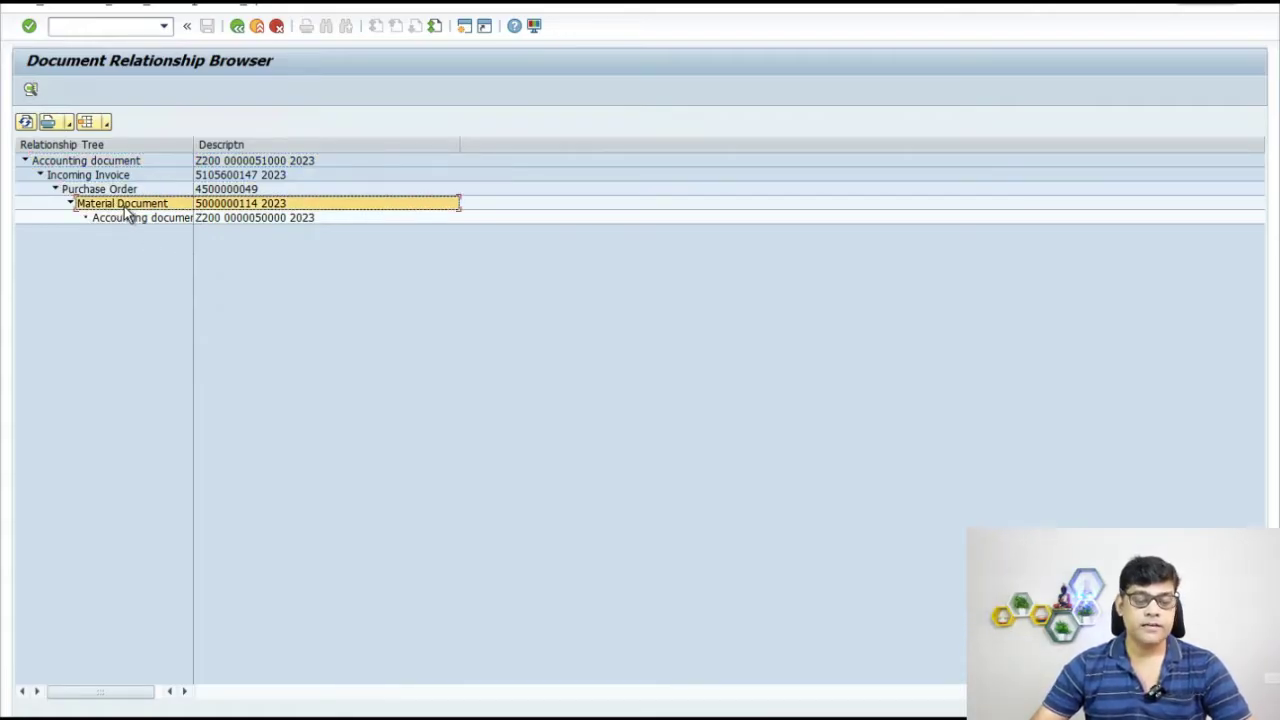
pyautogui.doubleClick(140, 220)
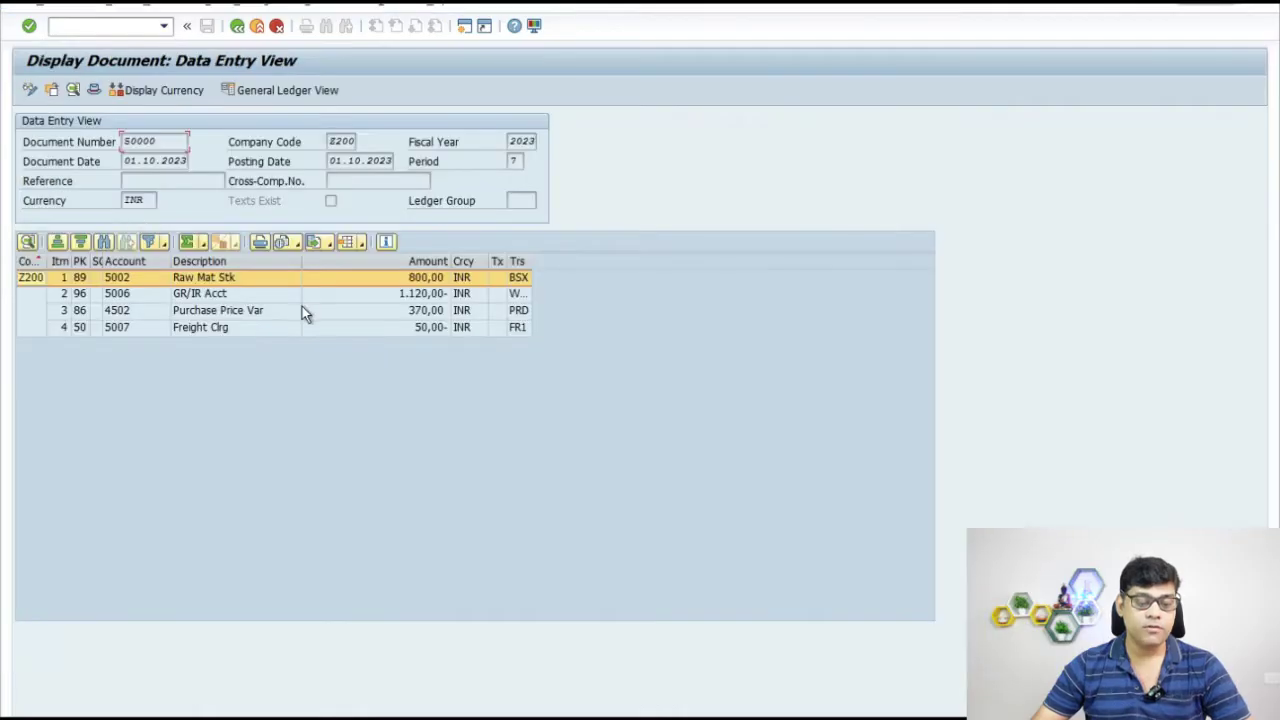
pyautogui.click(238, 26)
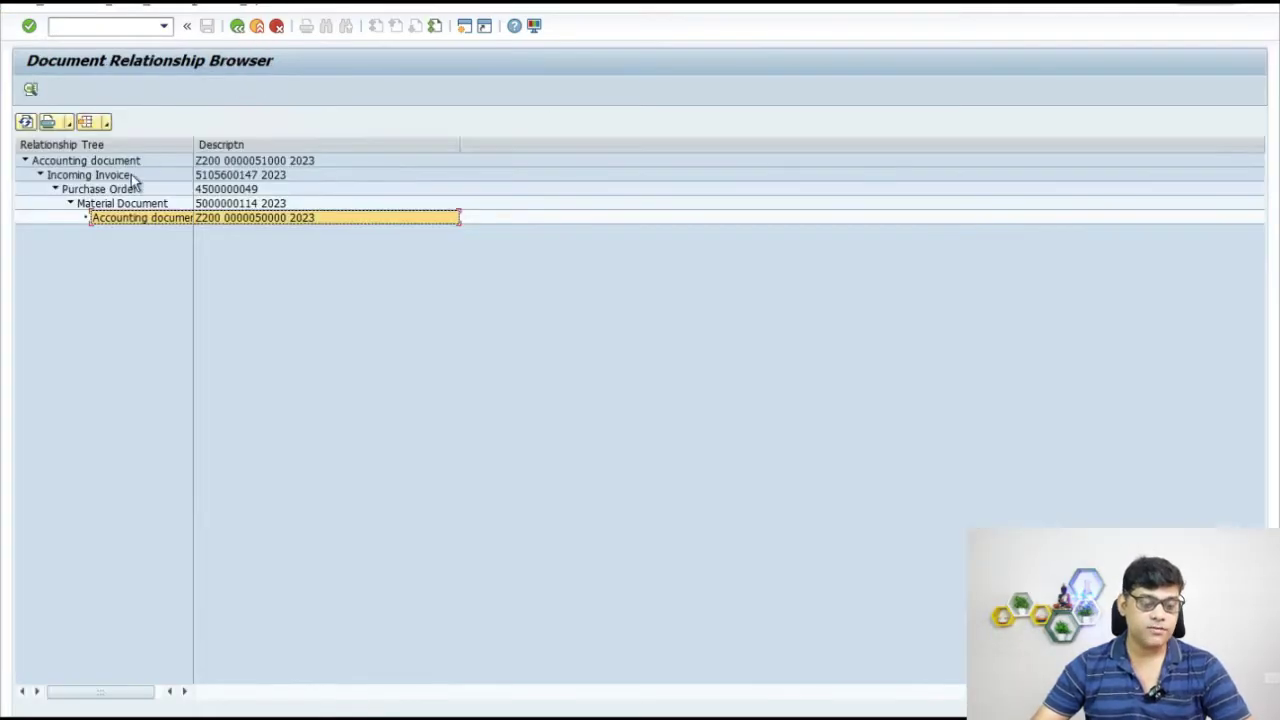
# View the top-level accounting document's data entry view from the relationship tree and go back.
pyautogui.click(92, 163)
pyautogui.click(97, 177)
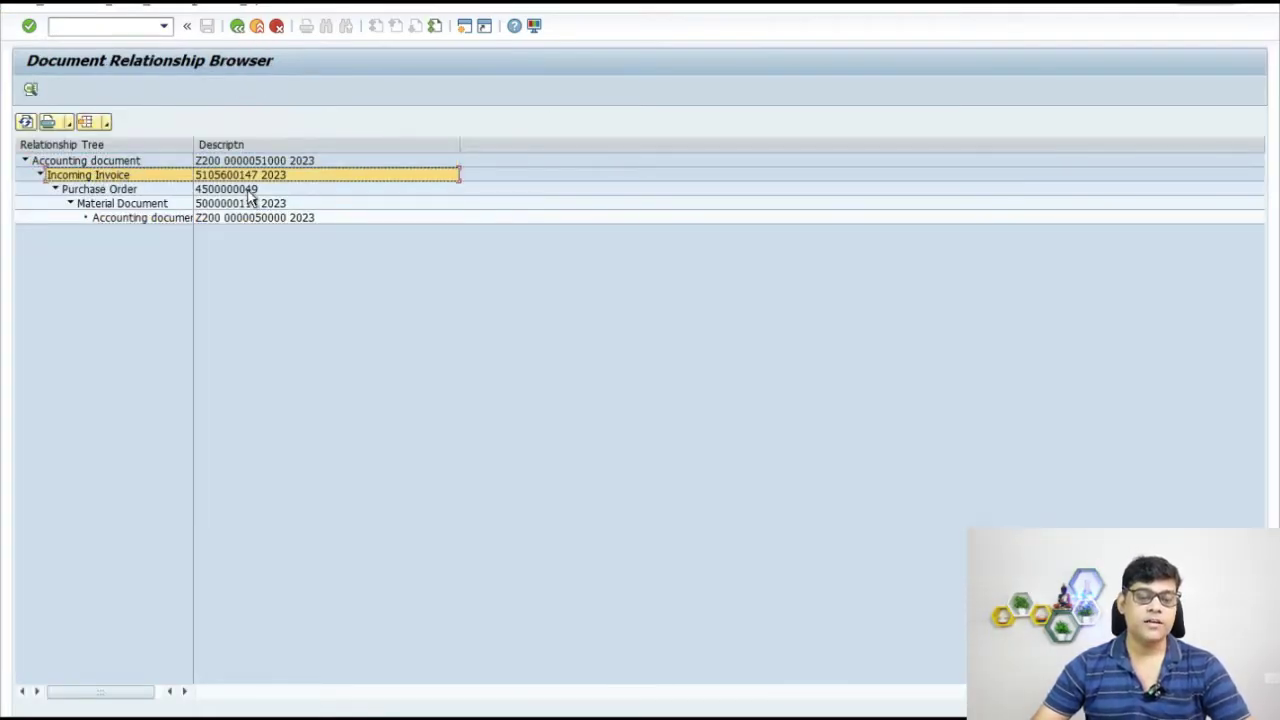
pyautogui.click(145, 164)
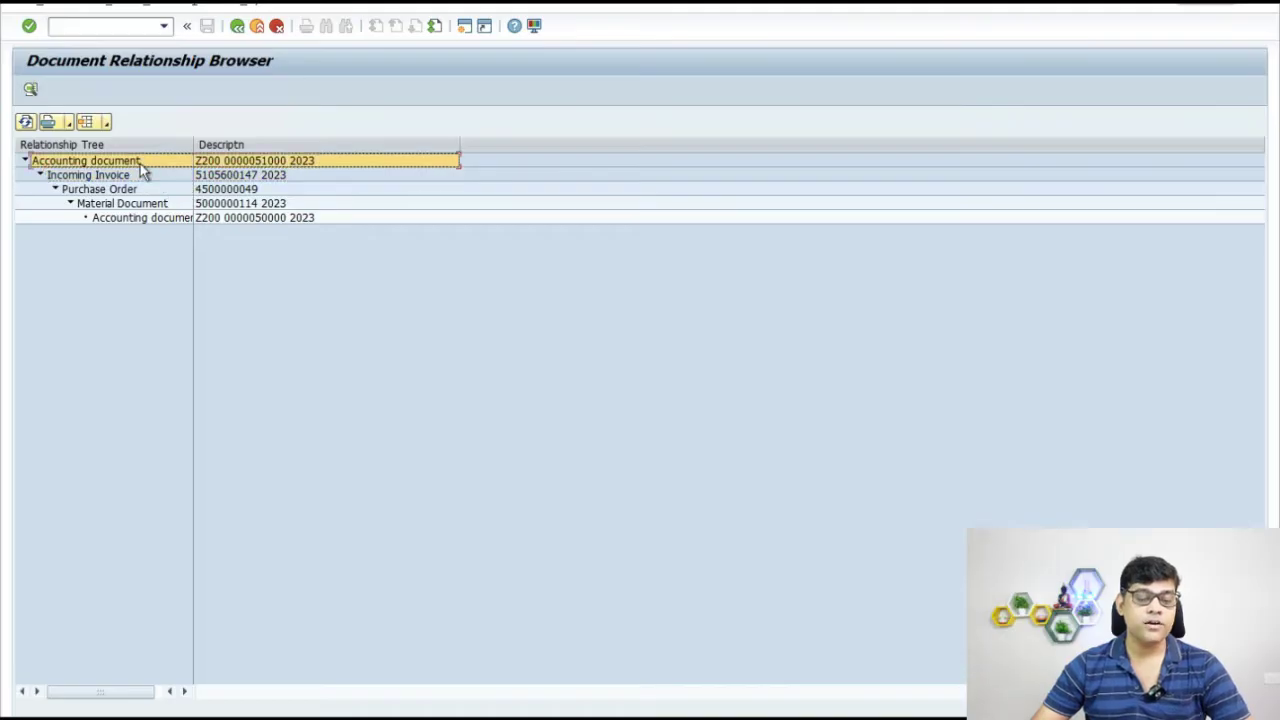
pyautogui.doubleClick(152, 170)
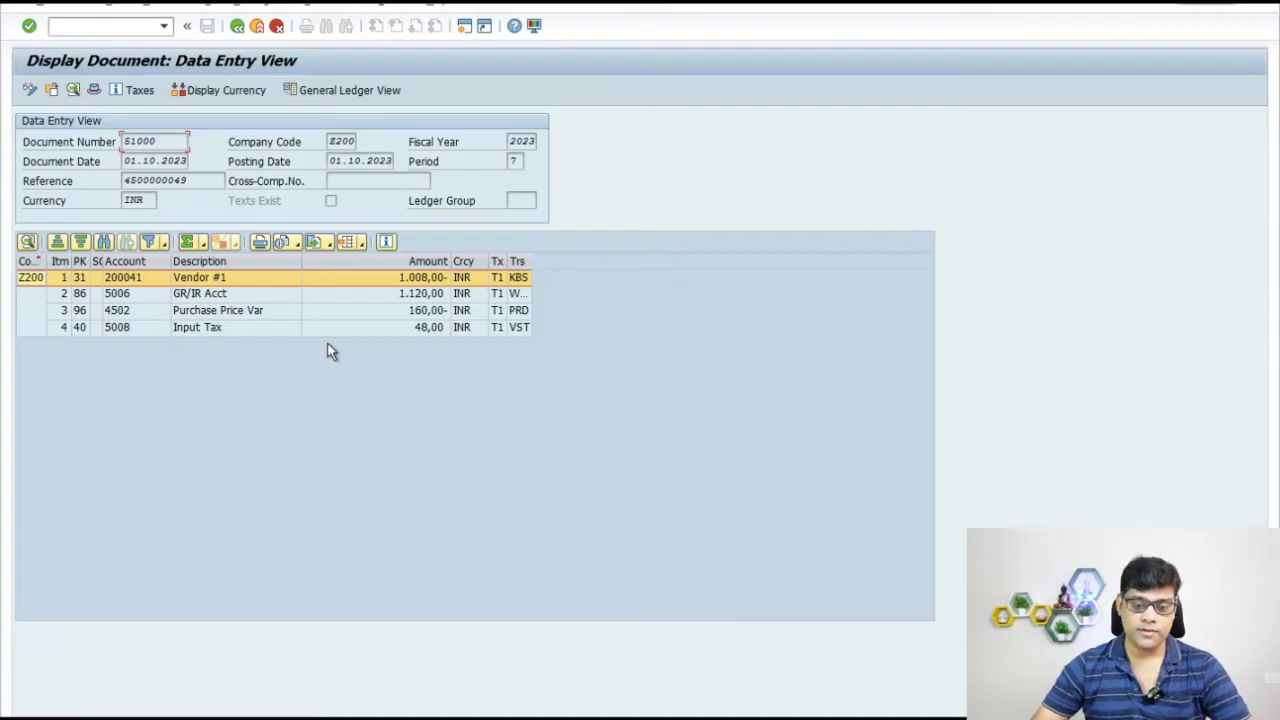
pyautogui.click(237, 27)
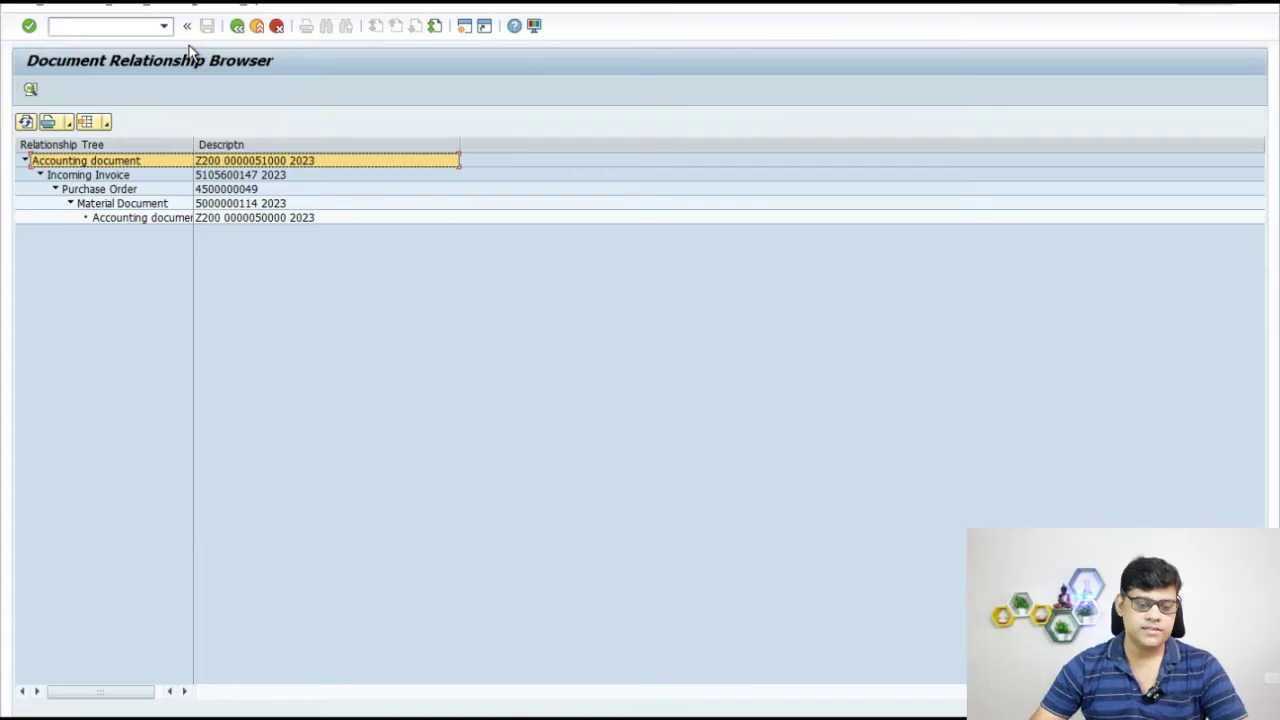
# Switch to transaction FBL5N and list all customer line items for company code Z200.
pyautogui.click(118, 32)
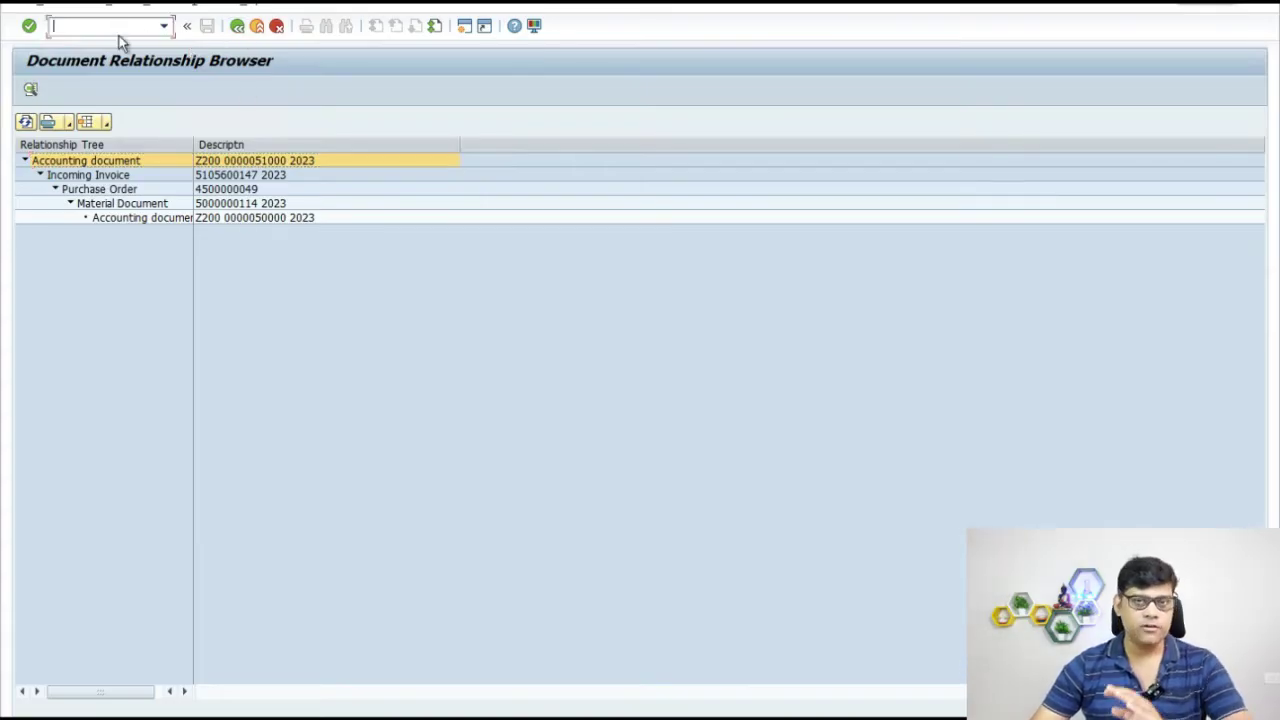
pyautogui.write('/nfbl')
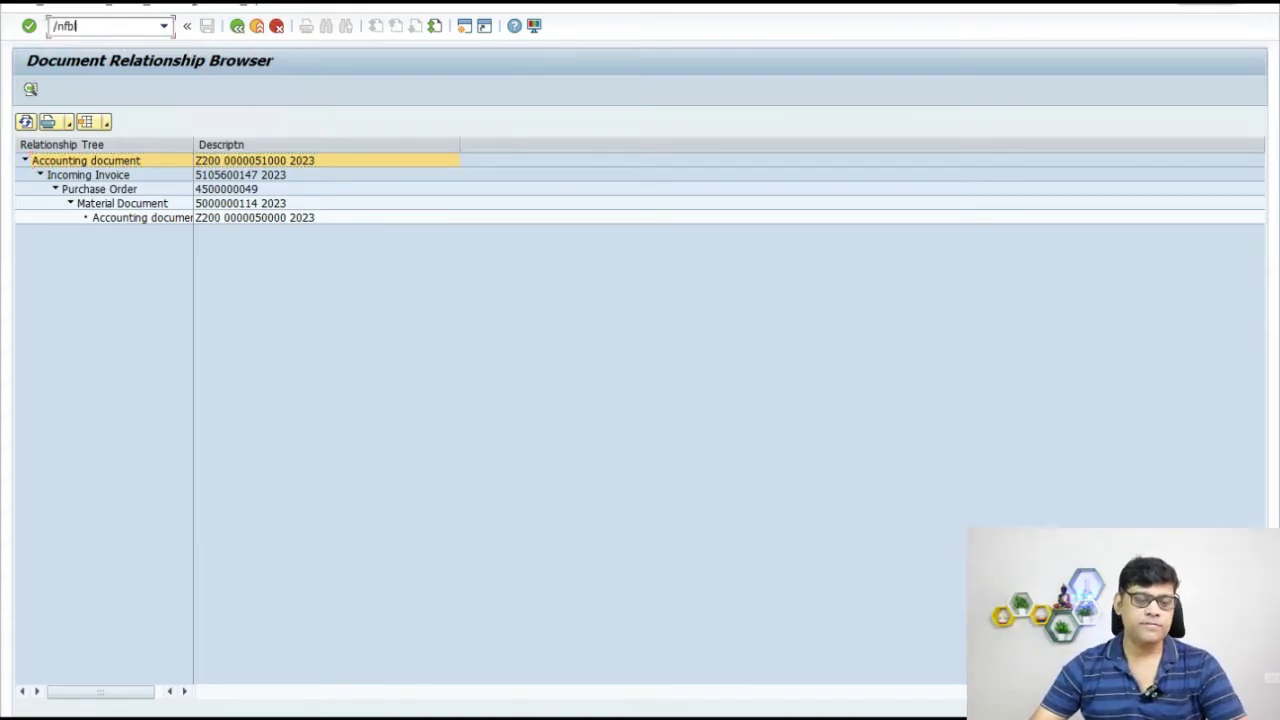
pyautogui.write('5n')
pyautogui.press('Return')
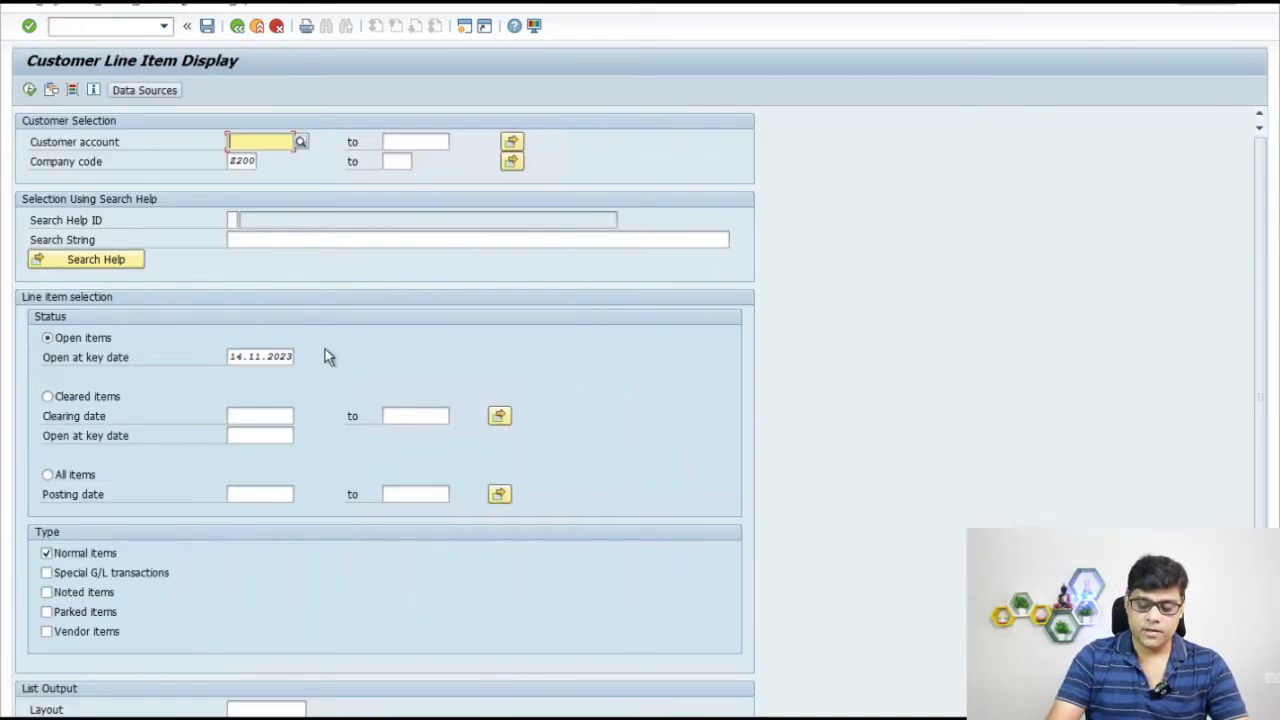
pyautogui.click(74, 476)
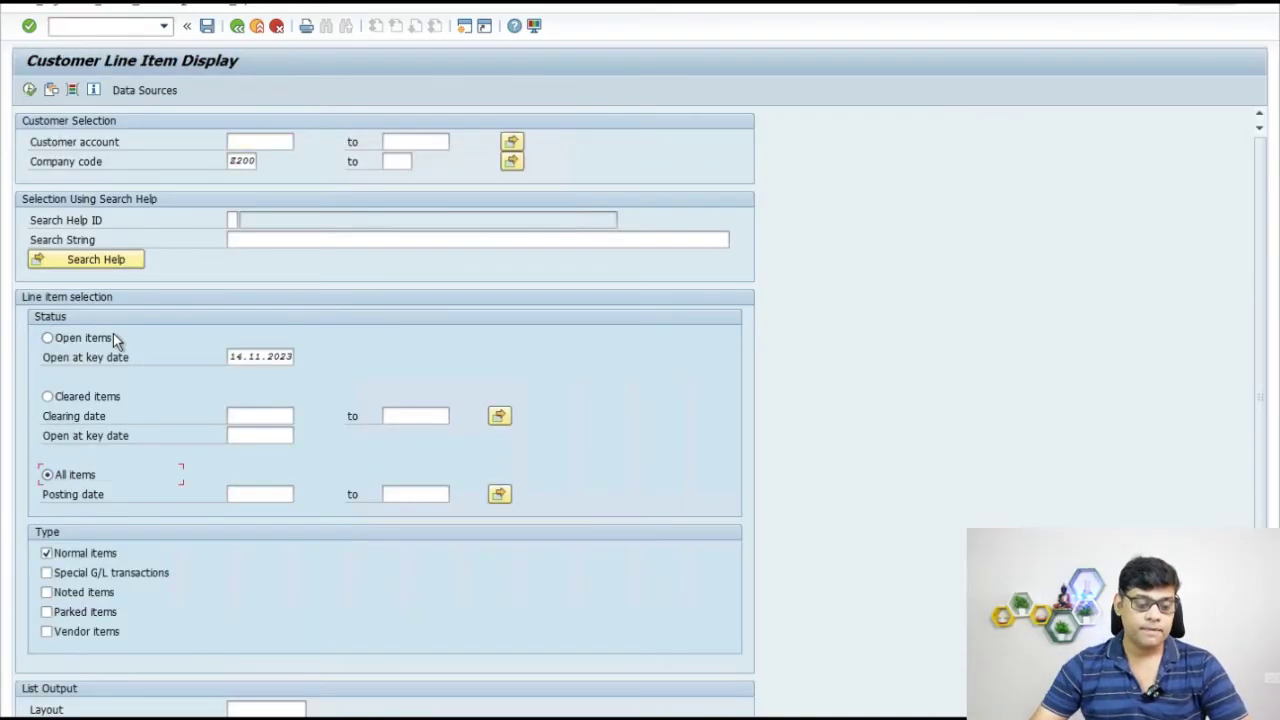
pyautogui.click(29, 90)
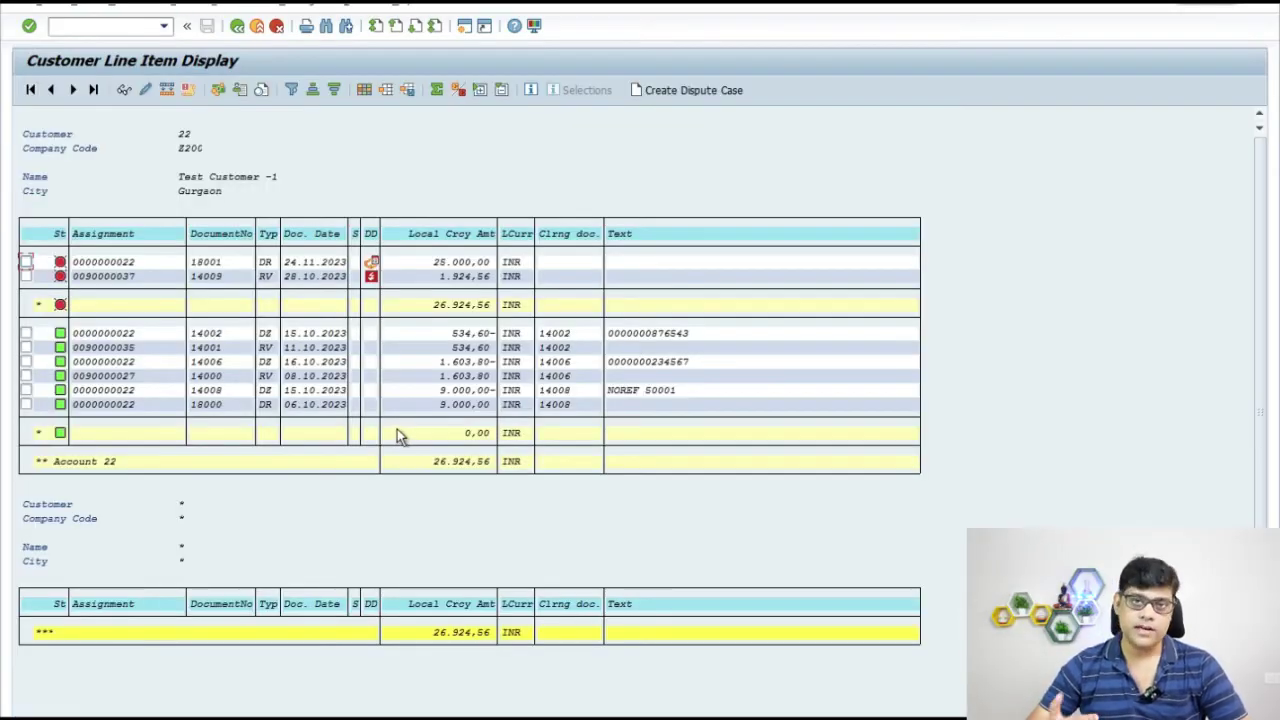
# Open the cleared RV invoice document 14000 from the customer line items.
pyautogui.click(467, 375)
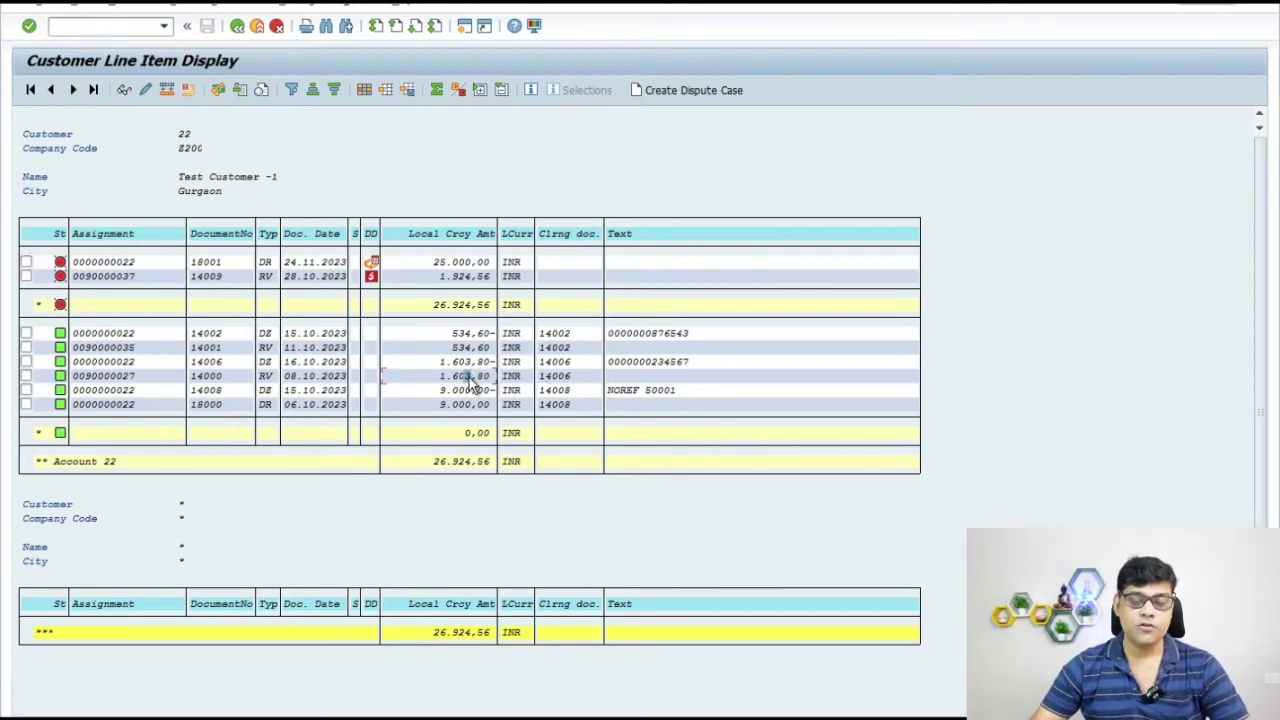
pyautogui.click(465, 361)
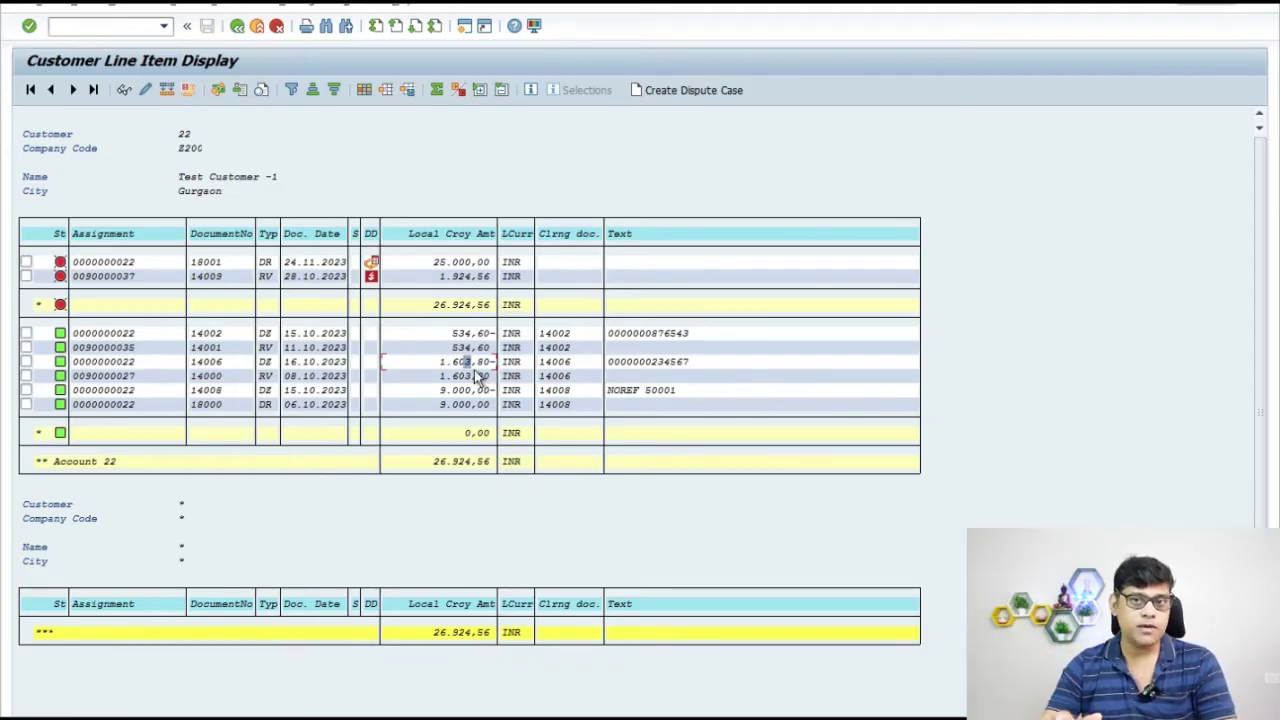
pyautogui.doubleClick(473, 376)
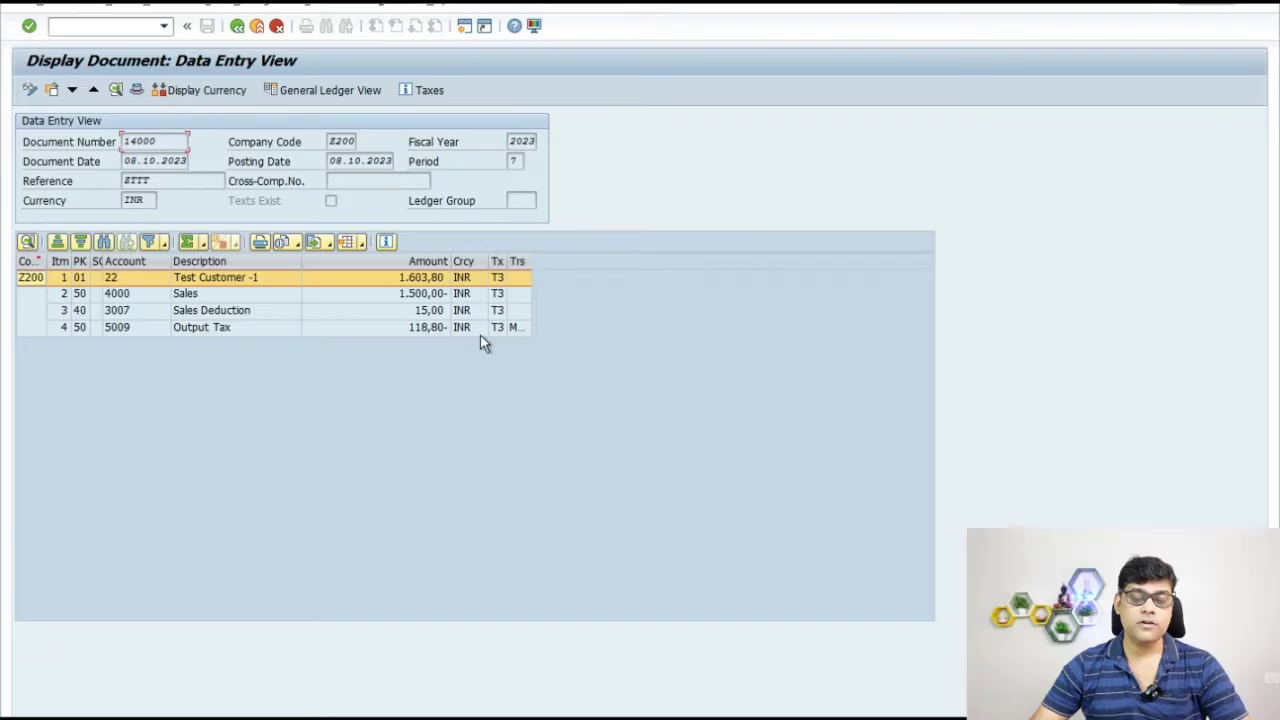
# Open the customer invoice's Document Relationship Browser and expand the billing document, outbound delivery, sales order and material document.
pyautogui.click(330, 5)
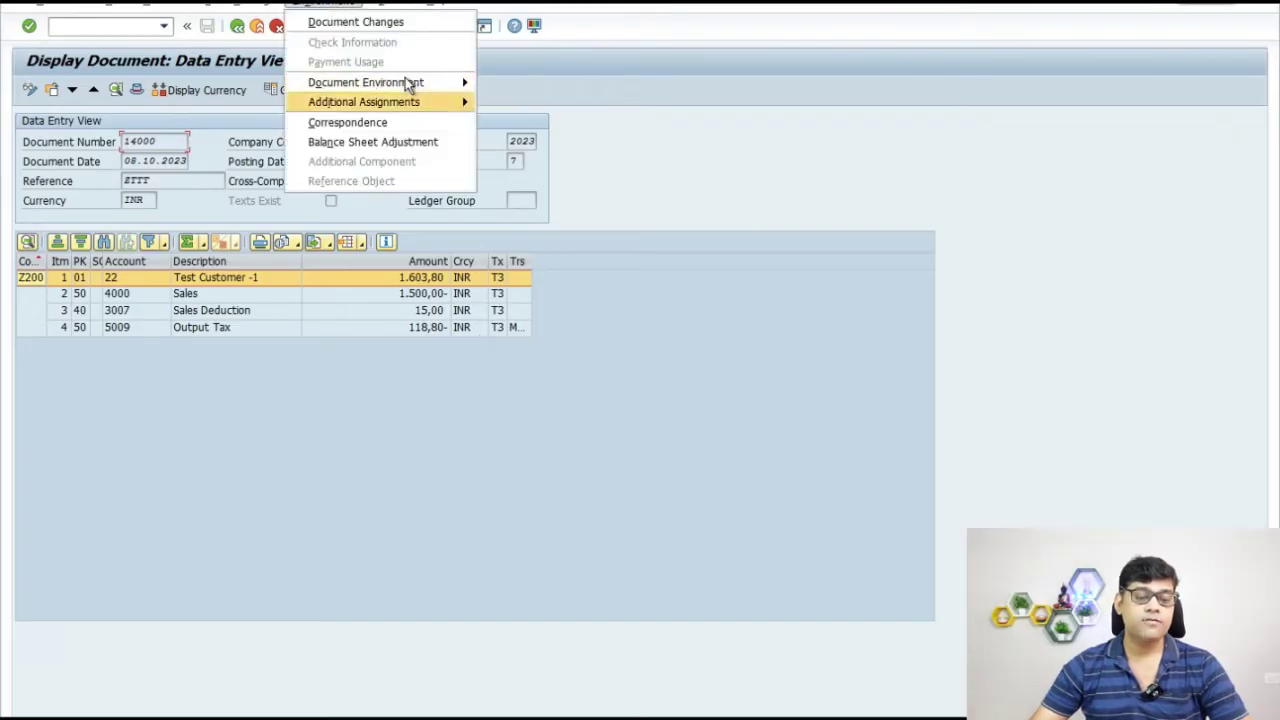
pyautogui.moveTo(417, 80)
pyautogui.click(564, 161)
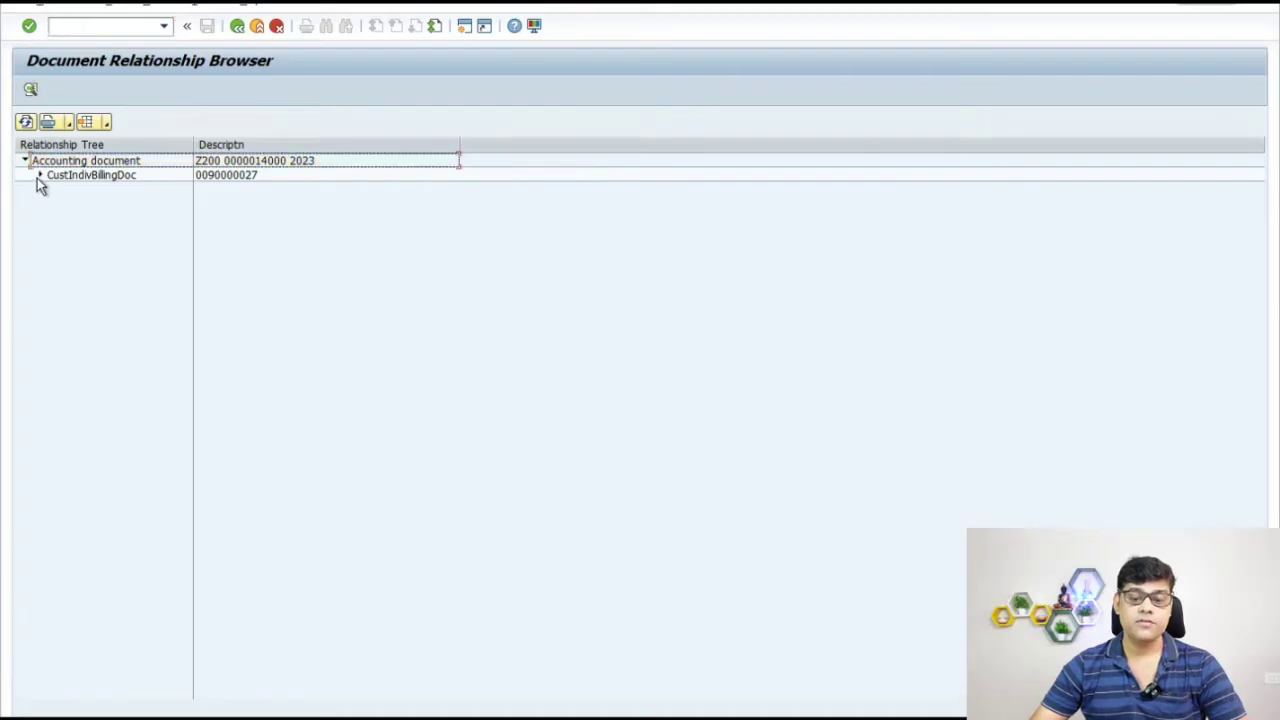
pyautogui.click(39, 176)
pyautogui.click(55, 190)
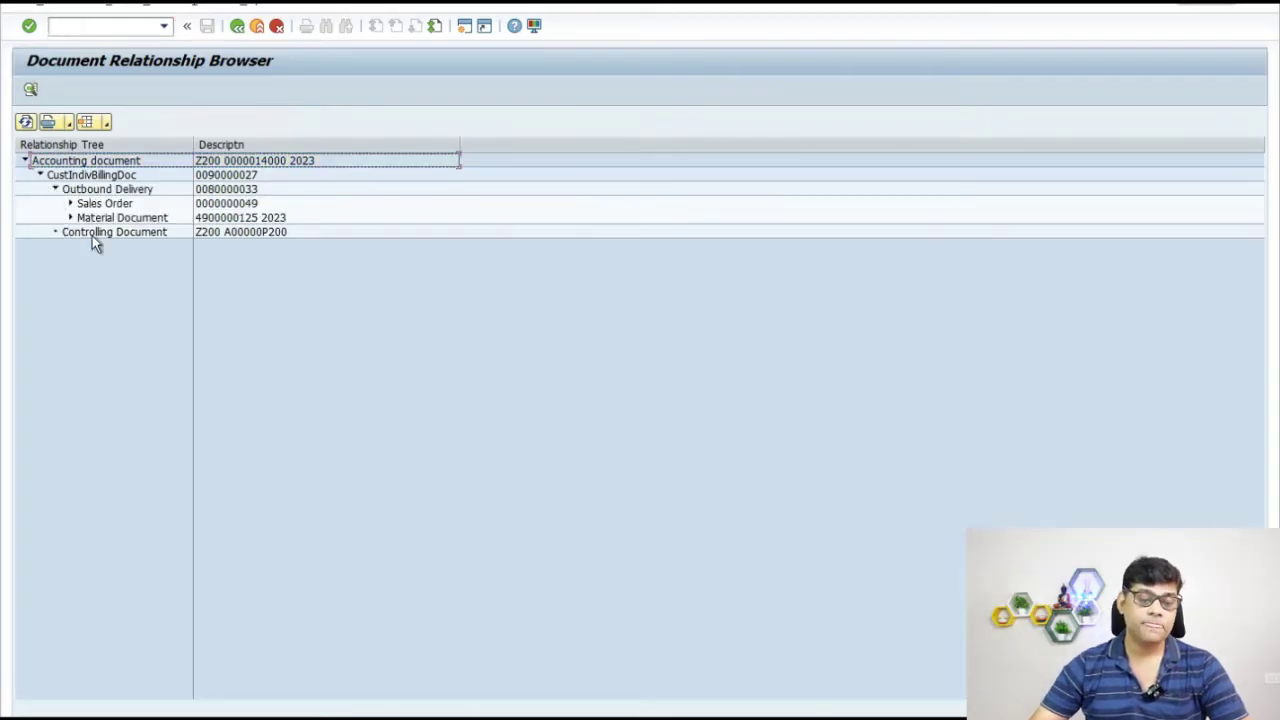
pyautogui.click(70, 203)
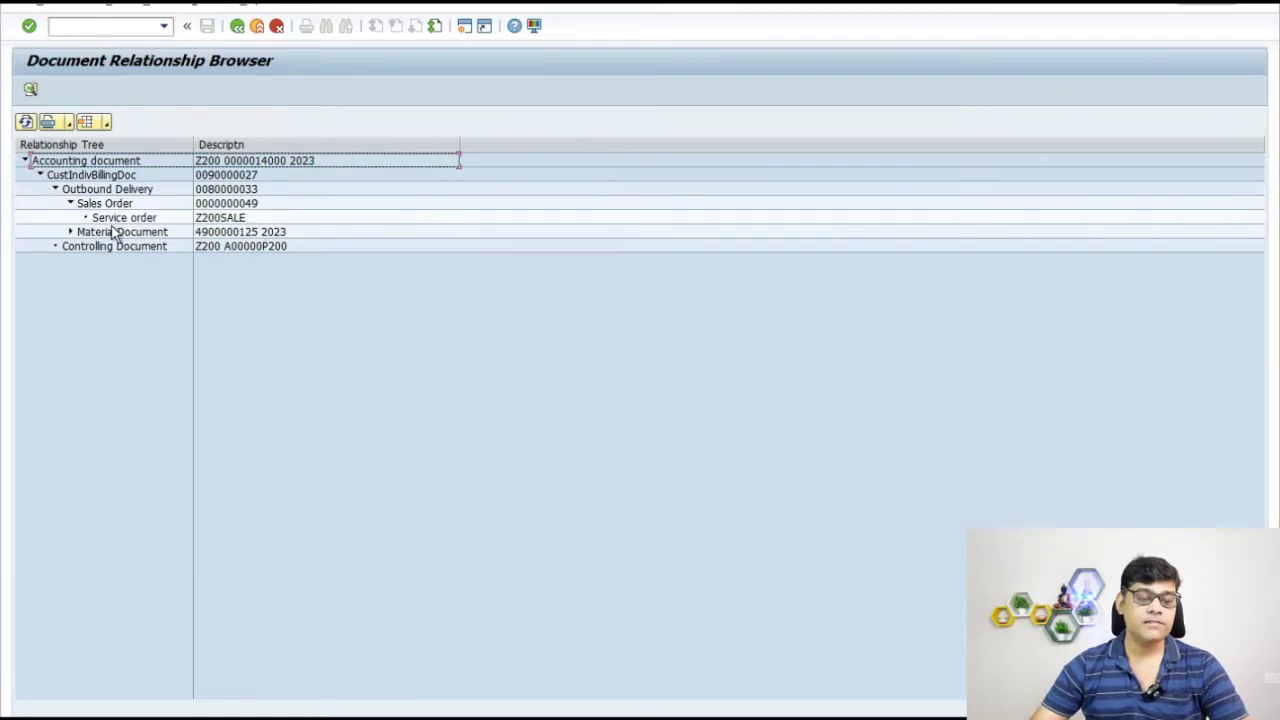
pyautogui.click(70, 232)
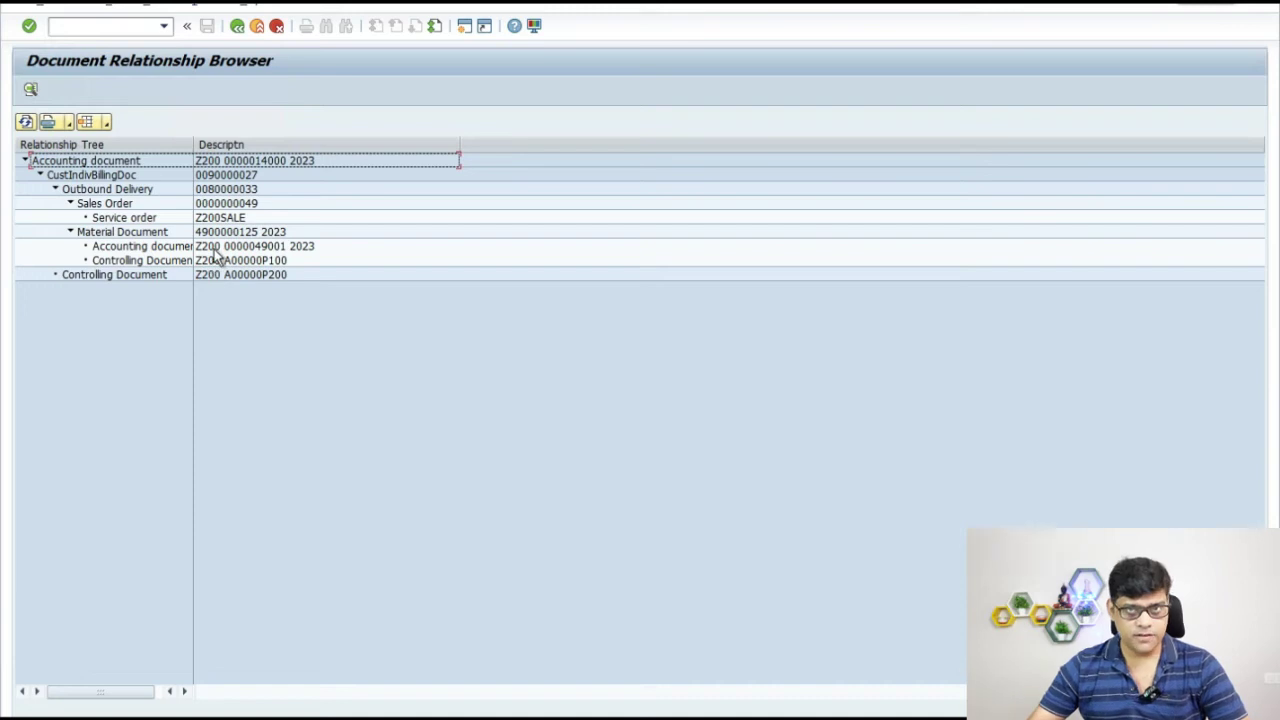
pyautogui.click(150, 261)
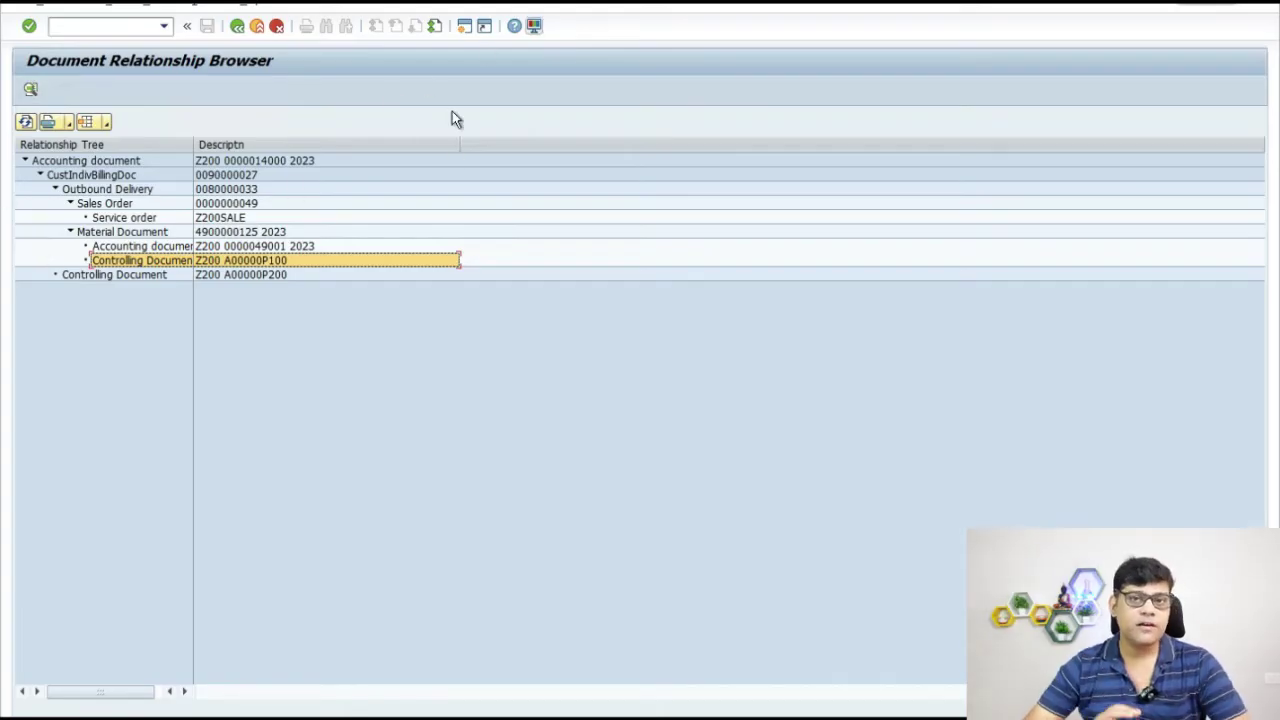
# Open a new SAP session and start transaction FBL3N for G/L account line items.
pyautogui.click(467, 32)
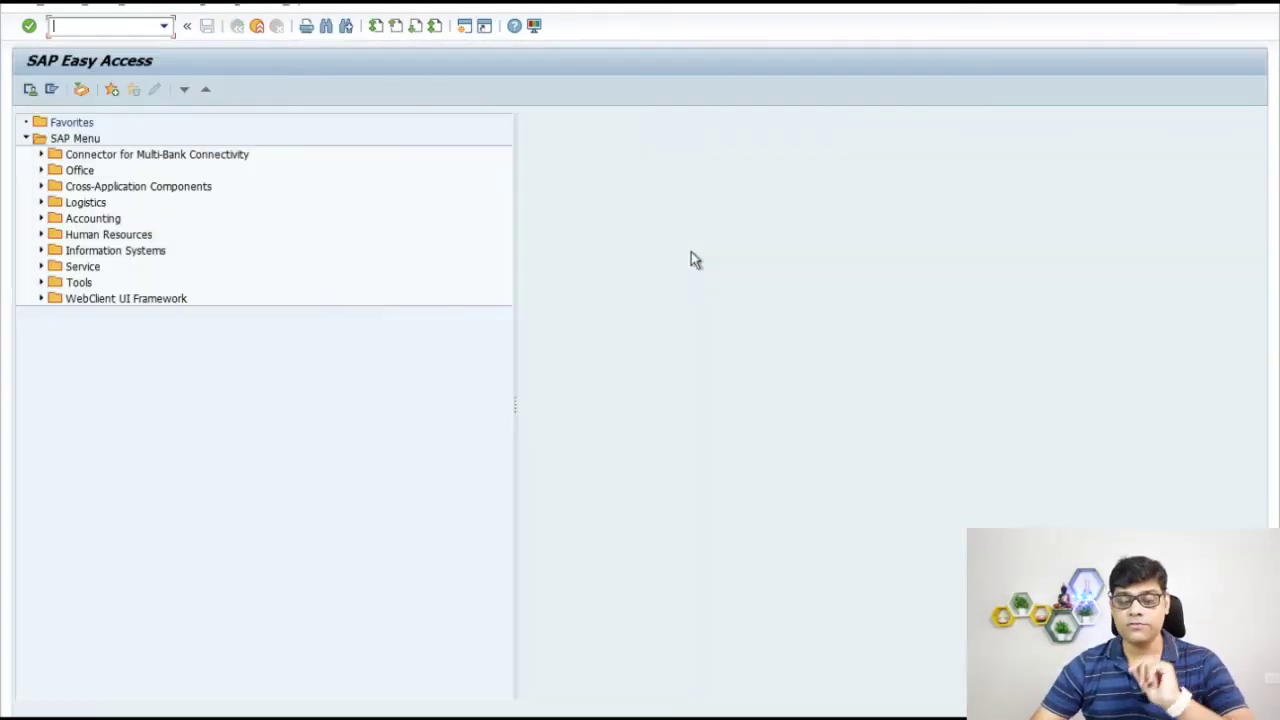
pyautogui.write('fb')
pyautogui.press('BackSpace')
pyautogui.press('BackSpace')
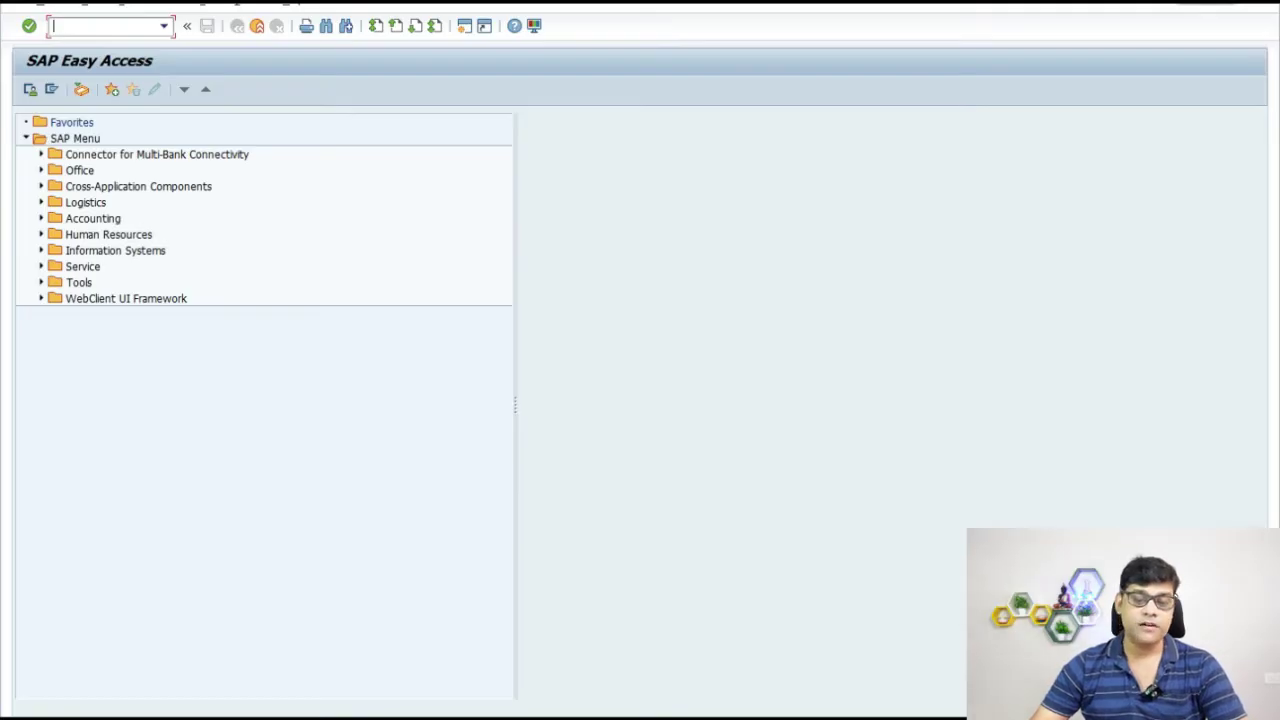
pyautogui.write('fbl3n')
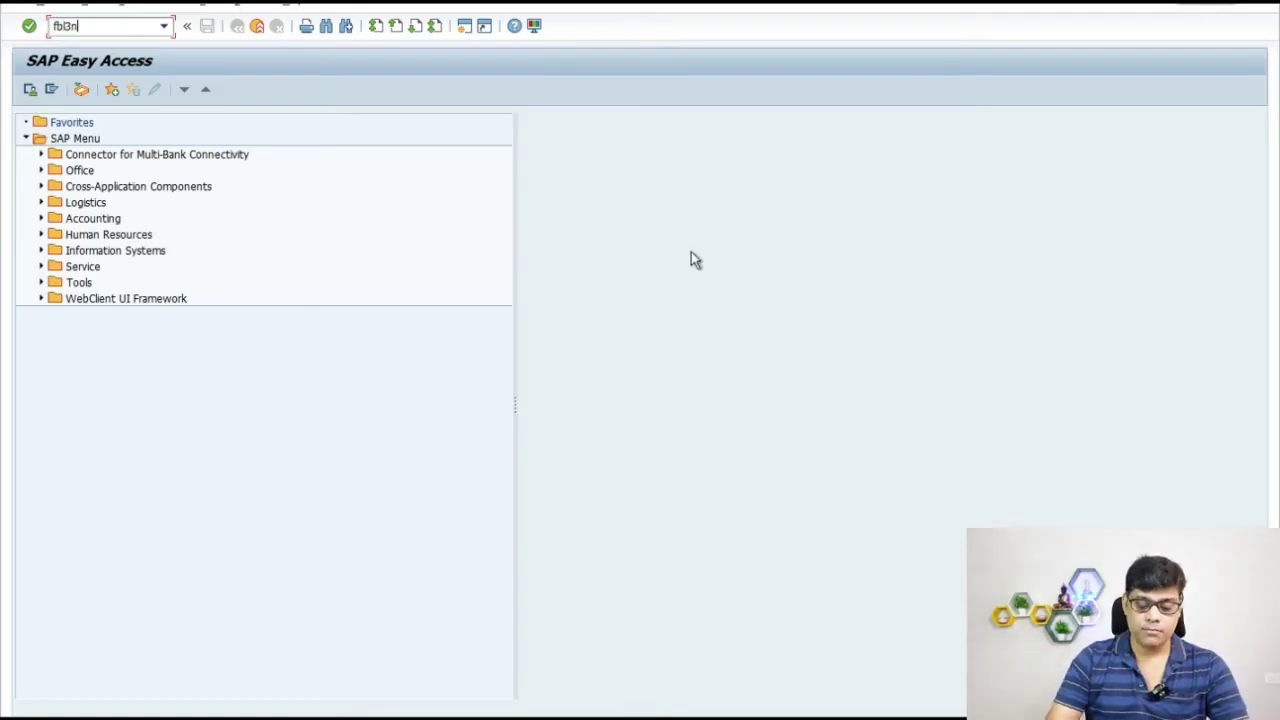
pyautogui.press('Return')
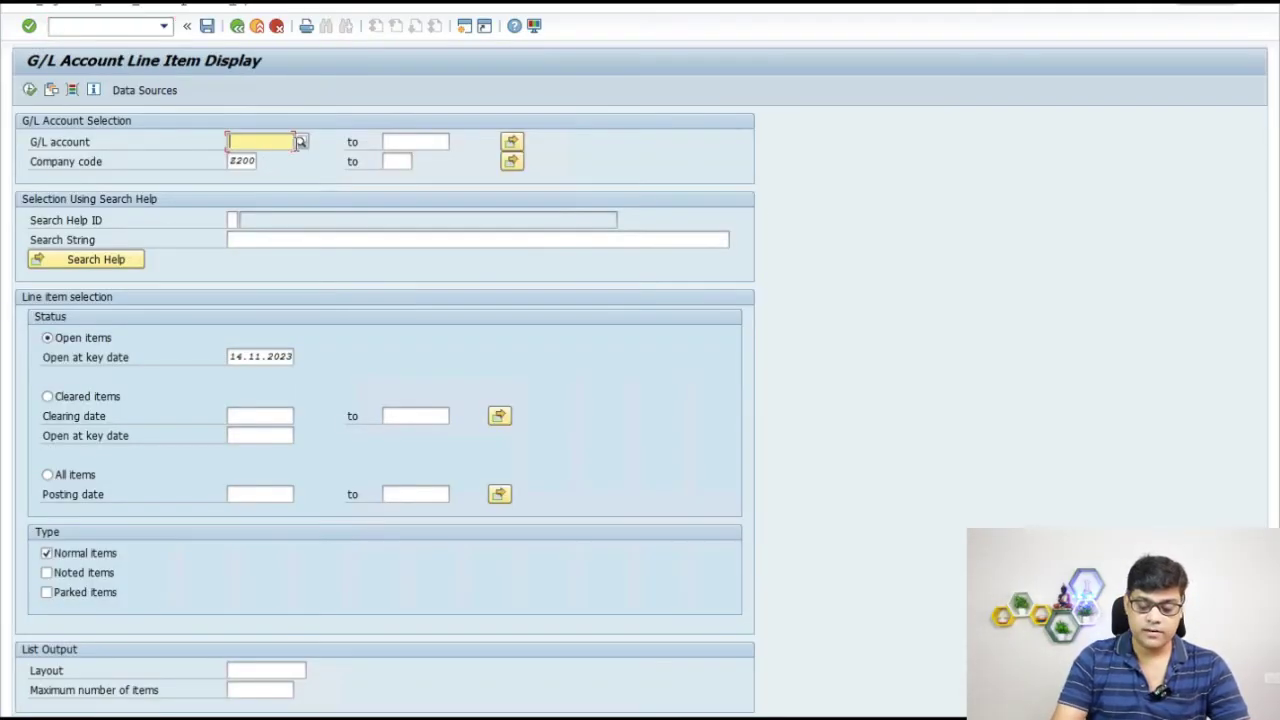
# Open the search help for the G/L account selection.
pyautogui.press('F4')
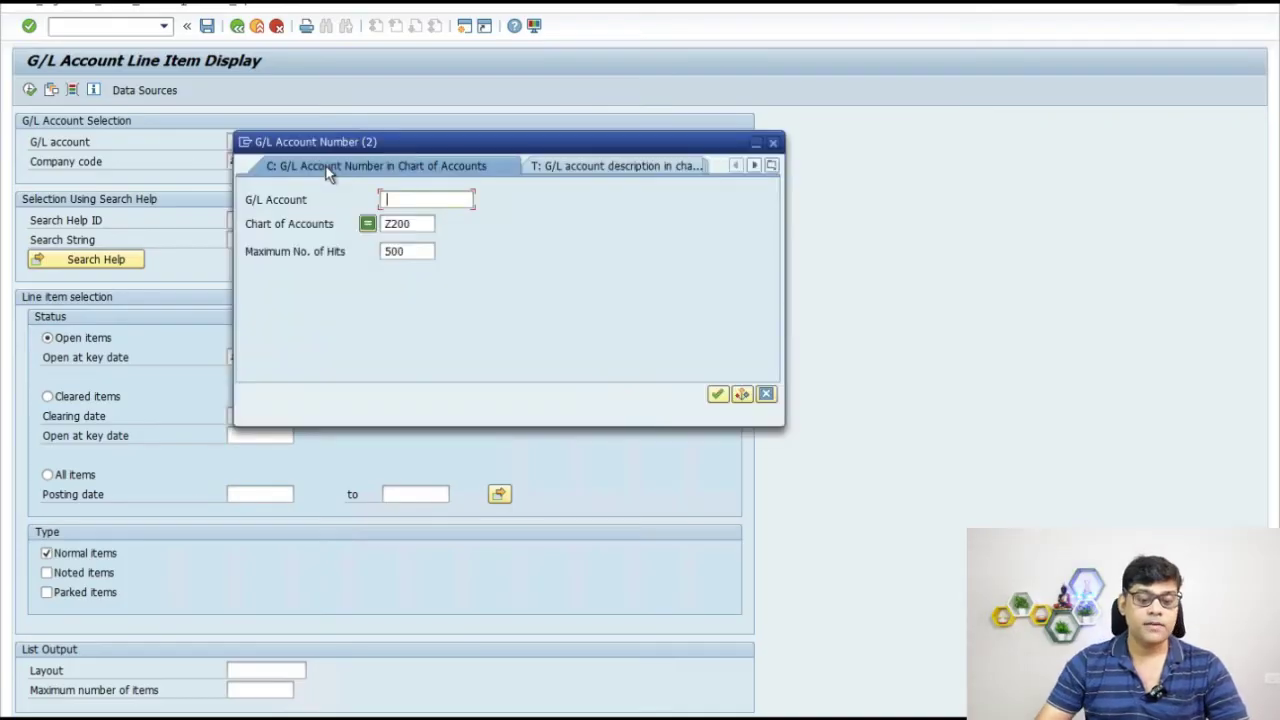
pyautogui.write('*wip')
pyautogui.press('Return')
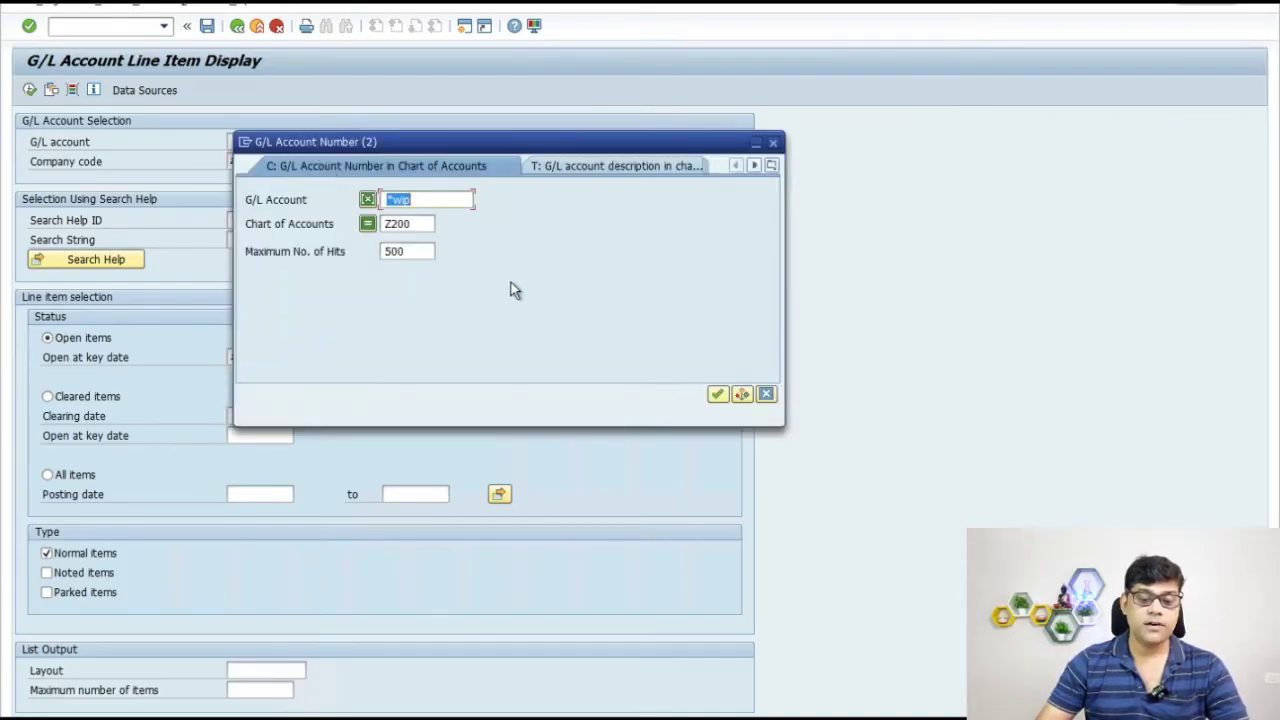
pyautogui.press('Delete')
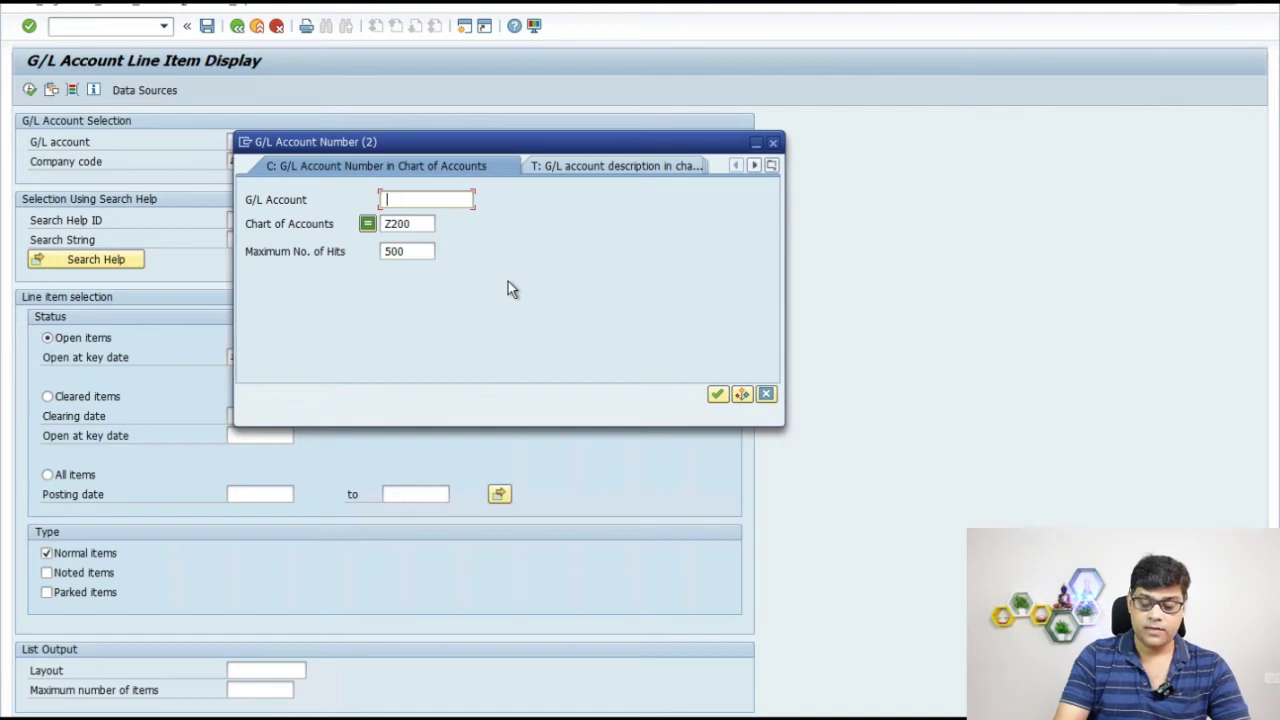
pyautogui.write('*wip')
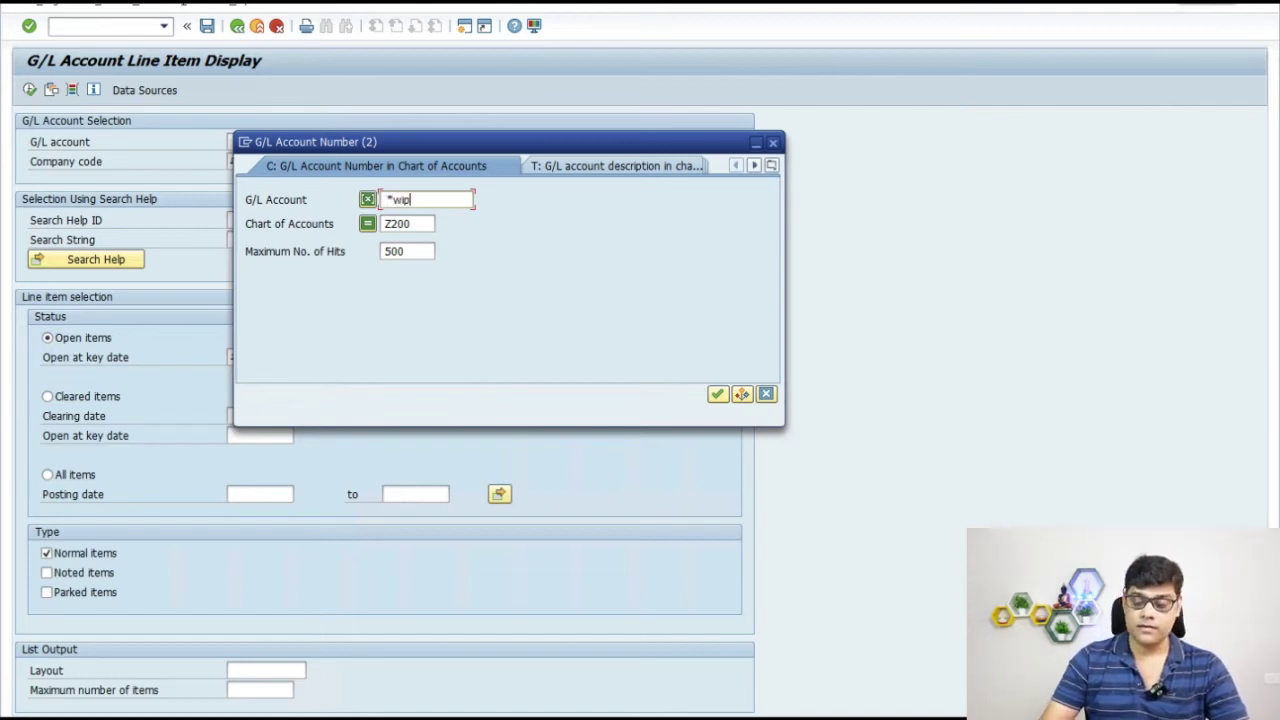
pyautogui.press('Return')
pyautogui.press('Delete')
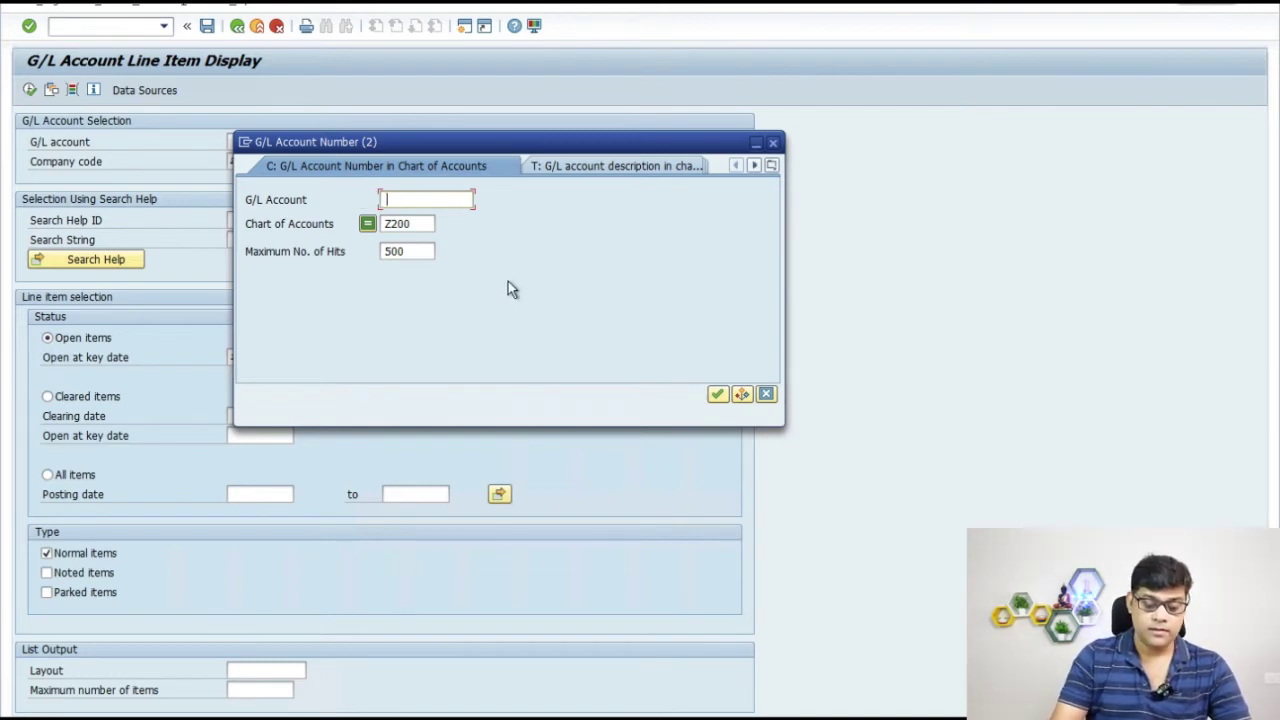
# List the G/L accounts in chart of accounts Z200, find "wip" and choose the Change in WIP account.
pyautogui.press('Return')
pyautogui.hotkey('ctrl', 'f')
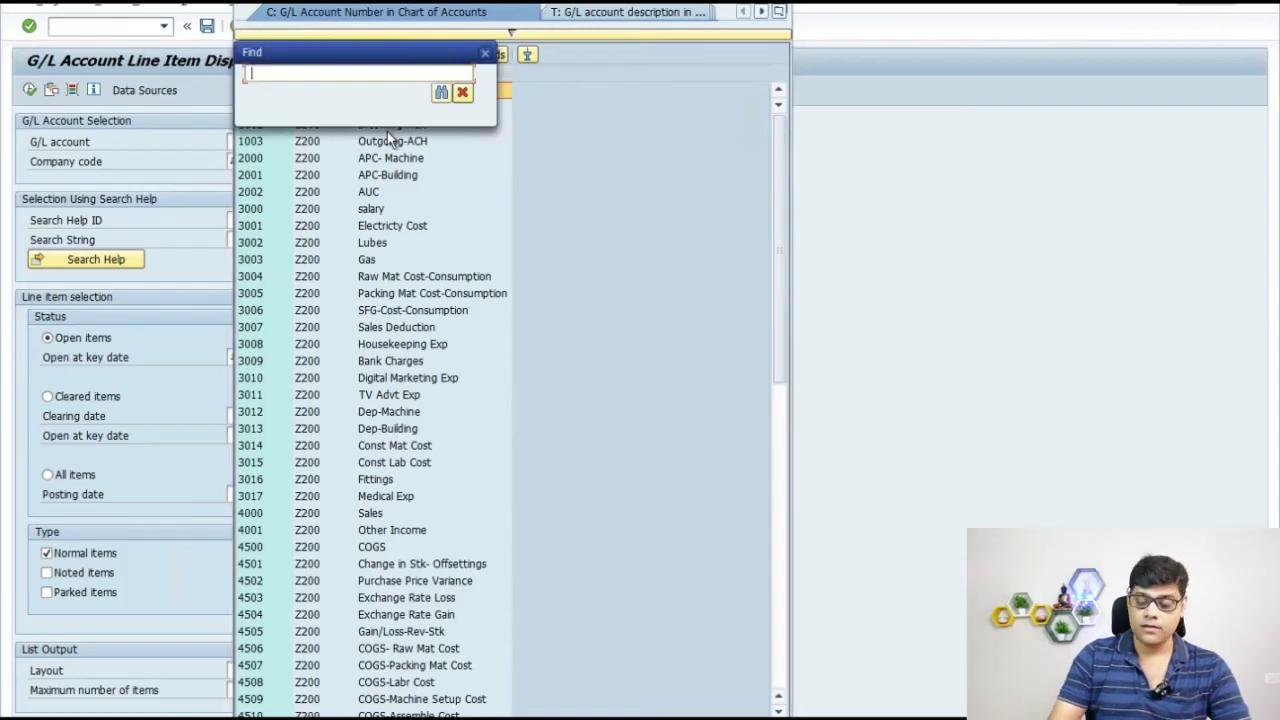
pyautogui.write('wip')
pyautogui.press('Return')
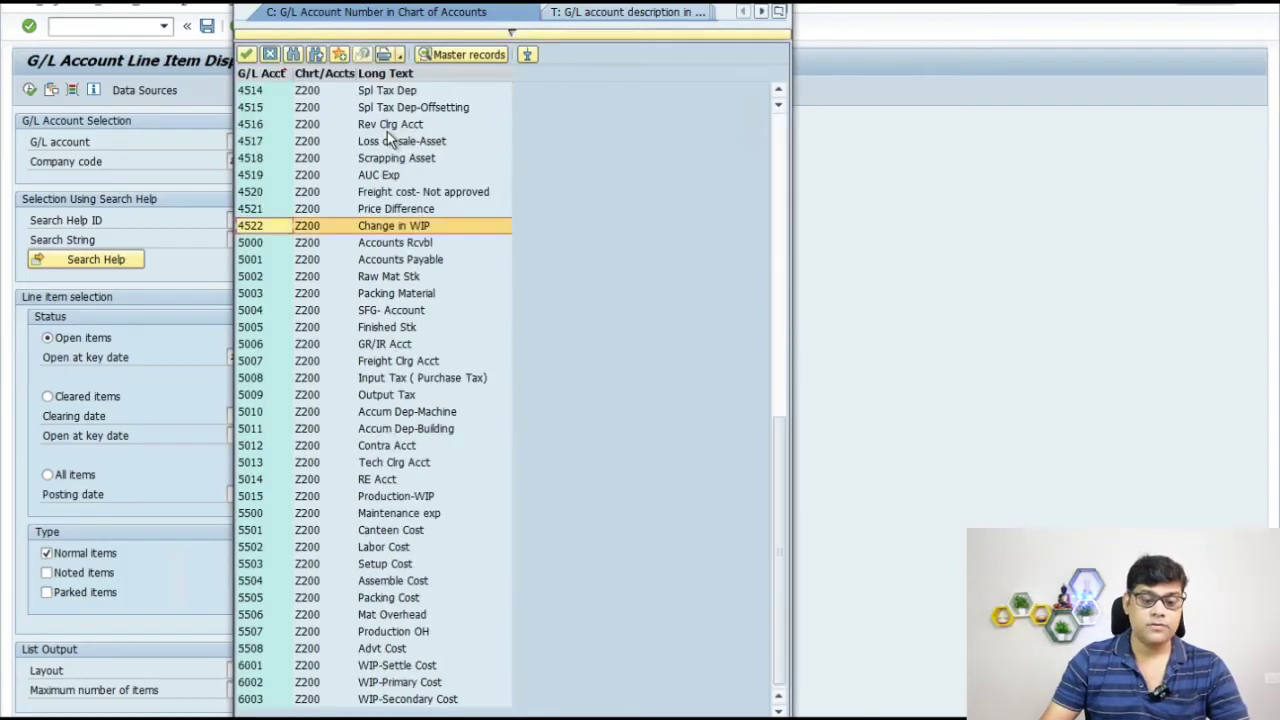
pyautogui.press('Return')
# Display all line items of the Change in WIP account for company code Z200 and select the SA document's order text.
pyautogui.click(52, 476)
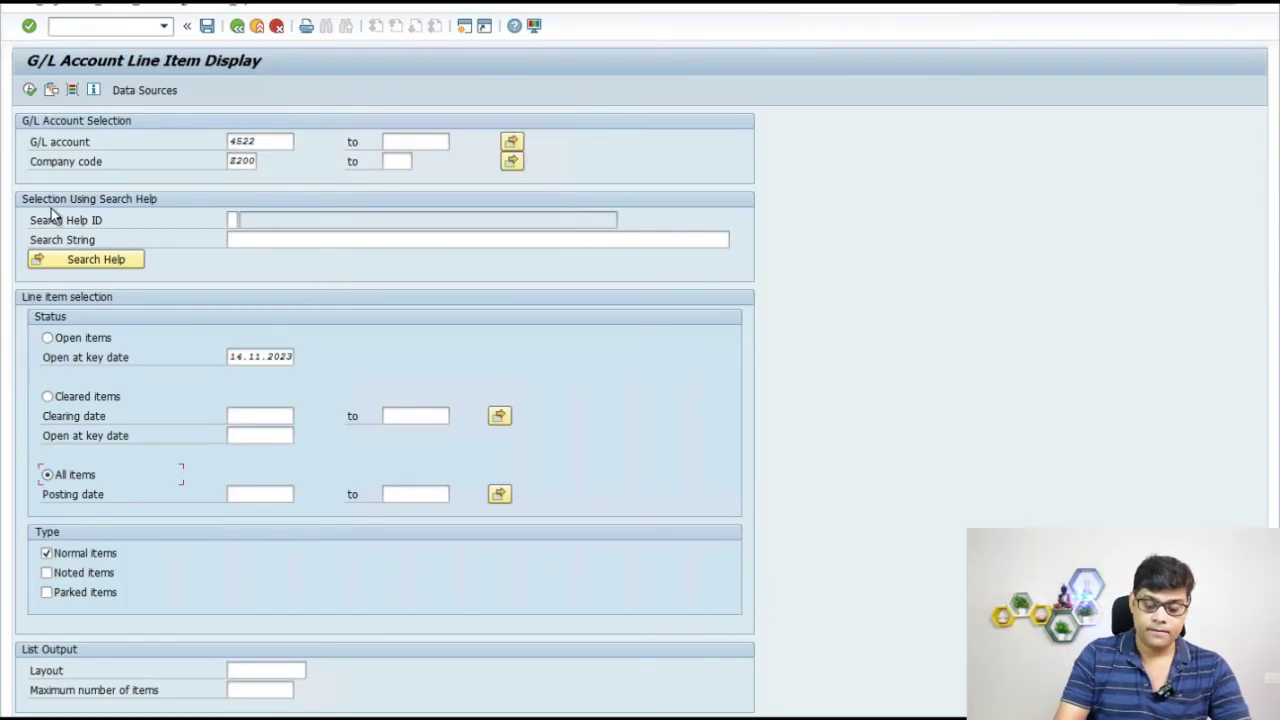
pyautogui.click(29, 89)
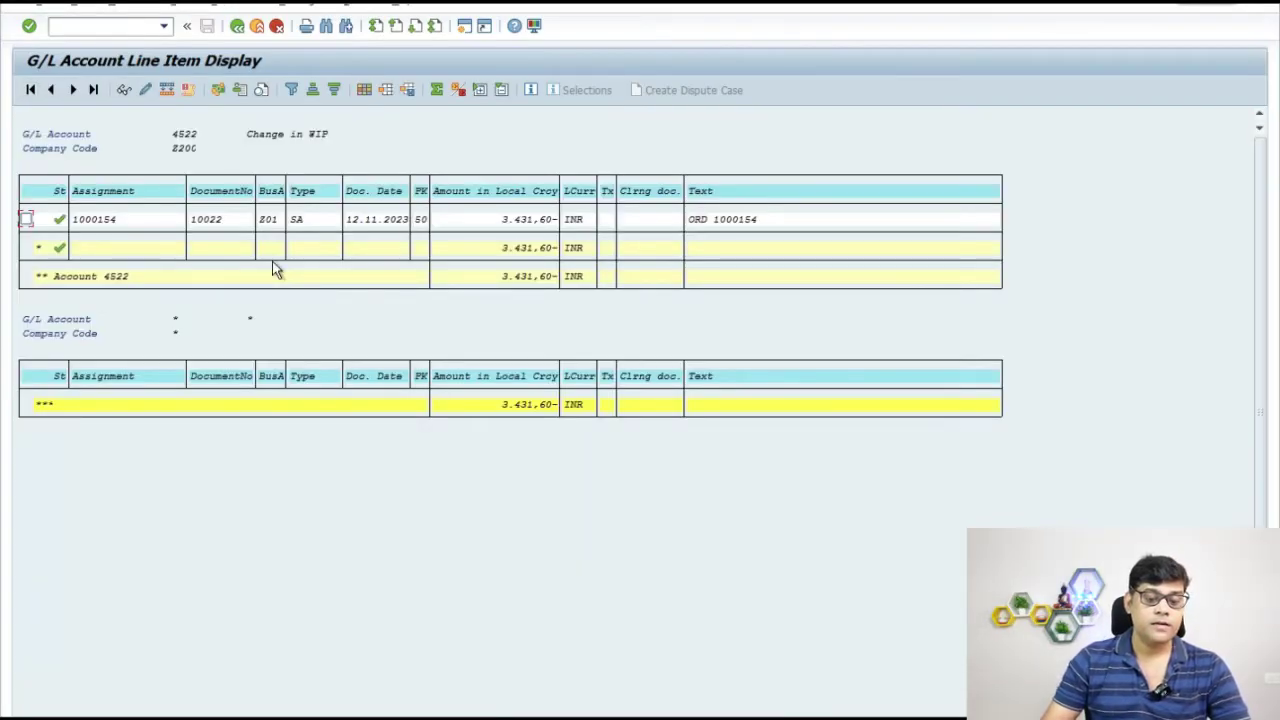
pyautogui.click(742, 220)
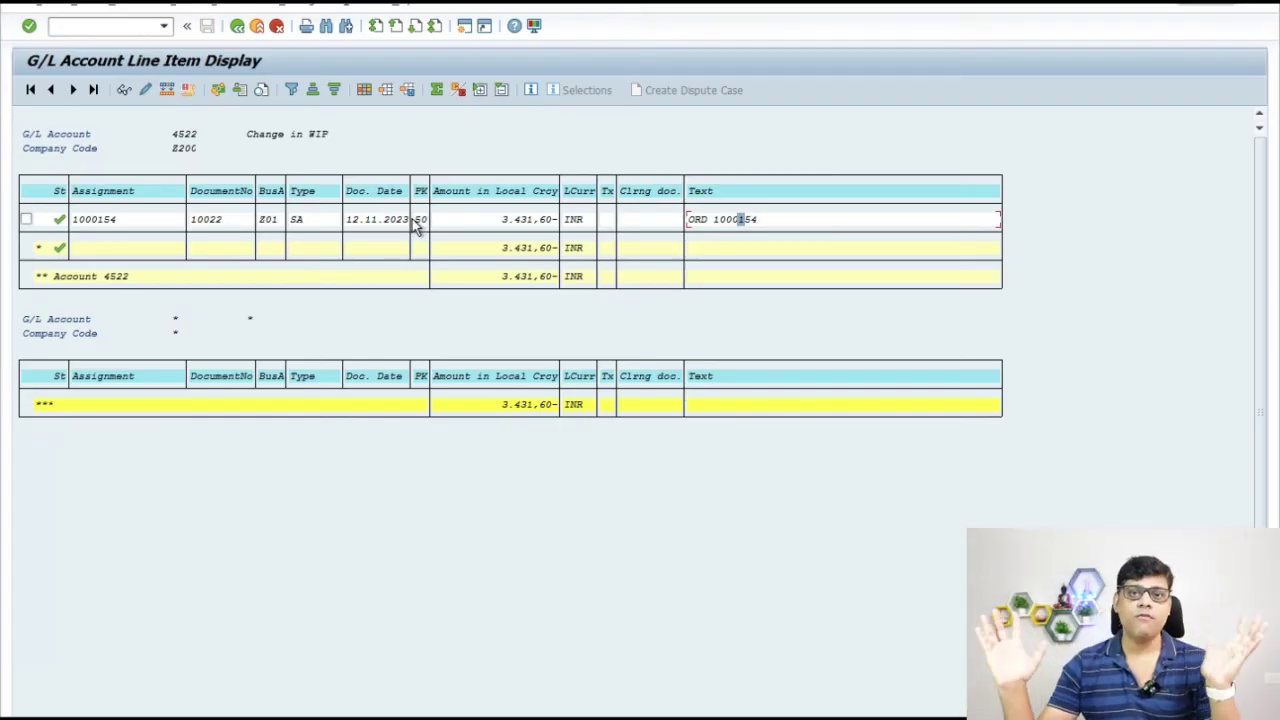
pyautogui.click(734, 224)
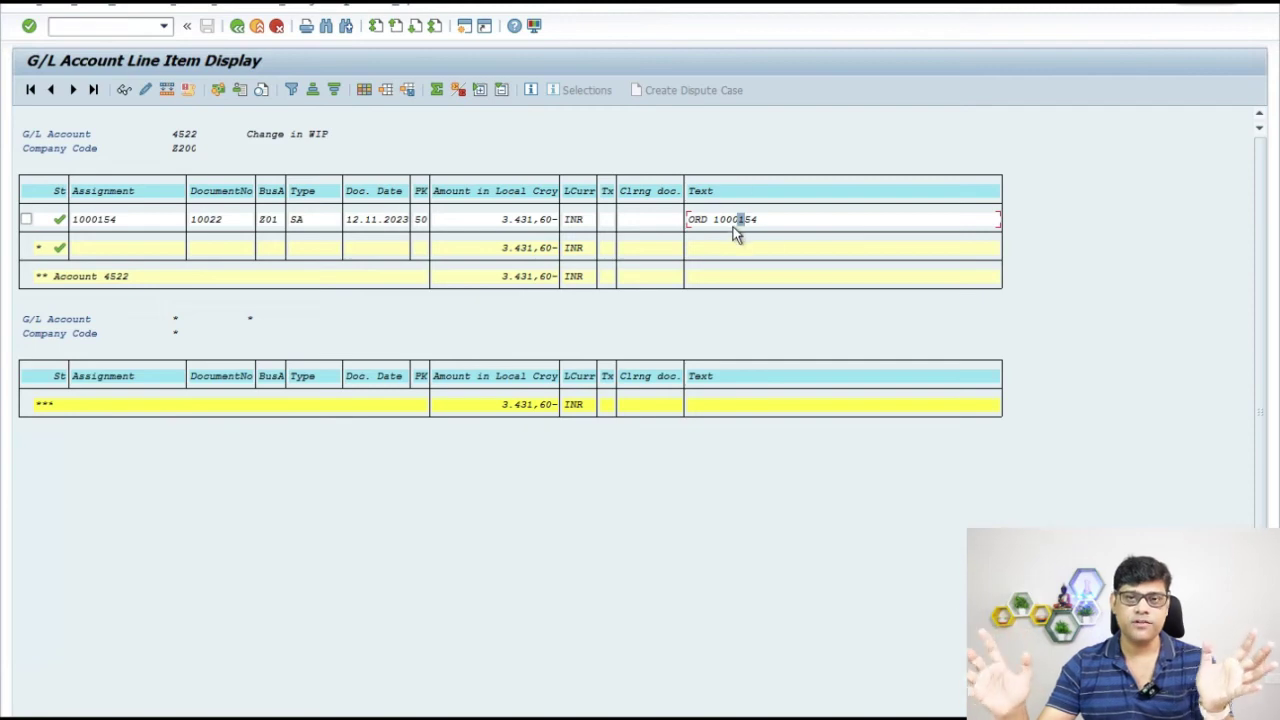
# Open a new SAP session and start transaction CO03 for production order display.
pyautogui.click(463, 27)
pyautogui.write('co03')
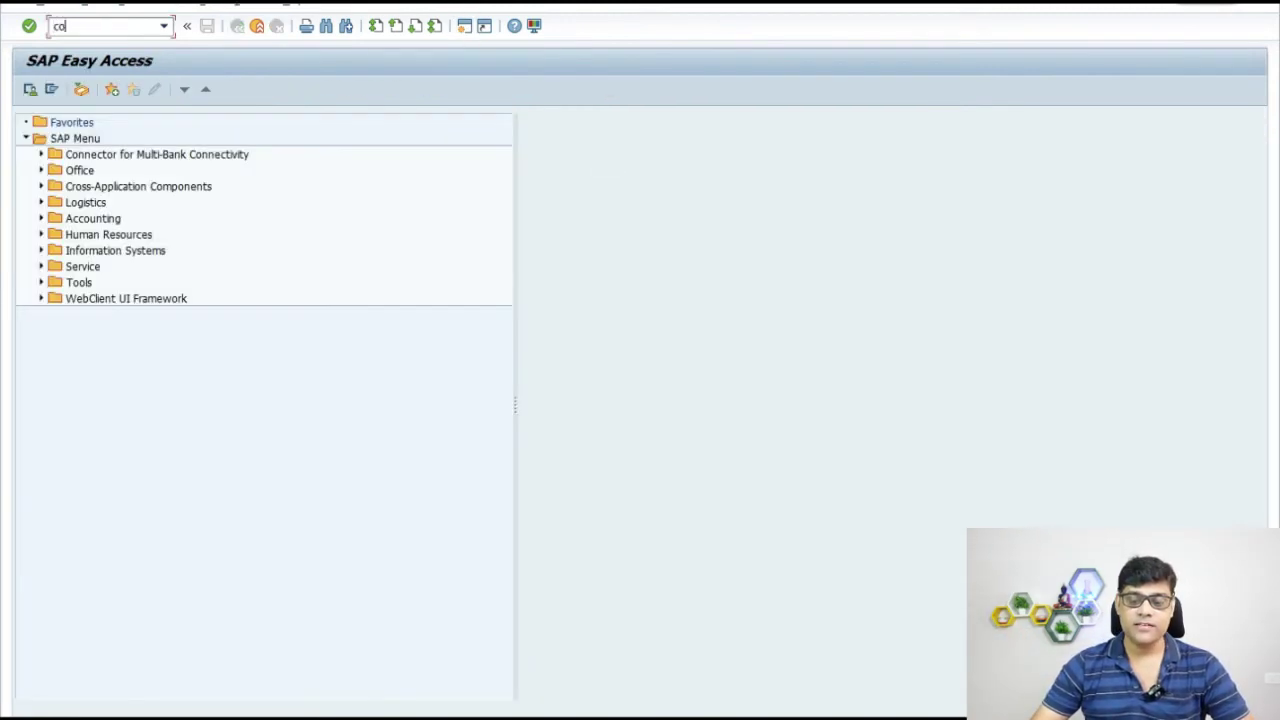
pyautogui.press('Return')
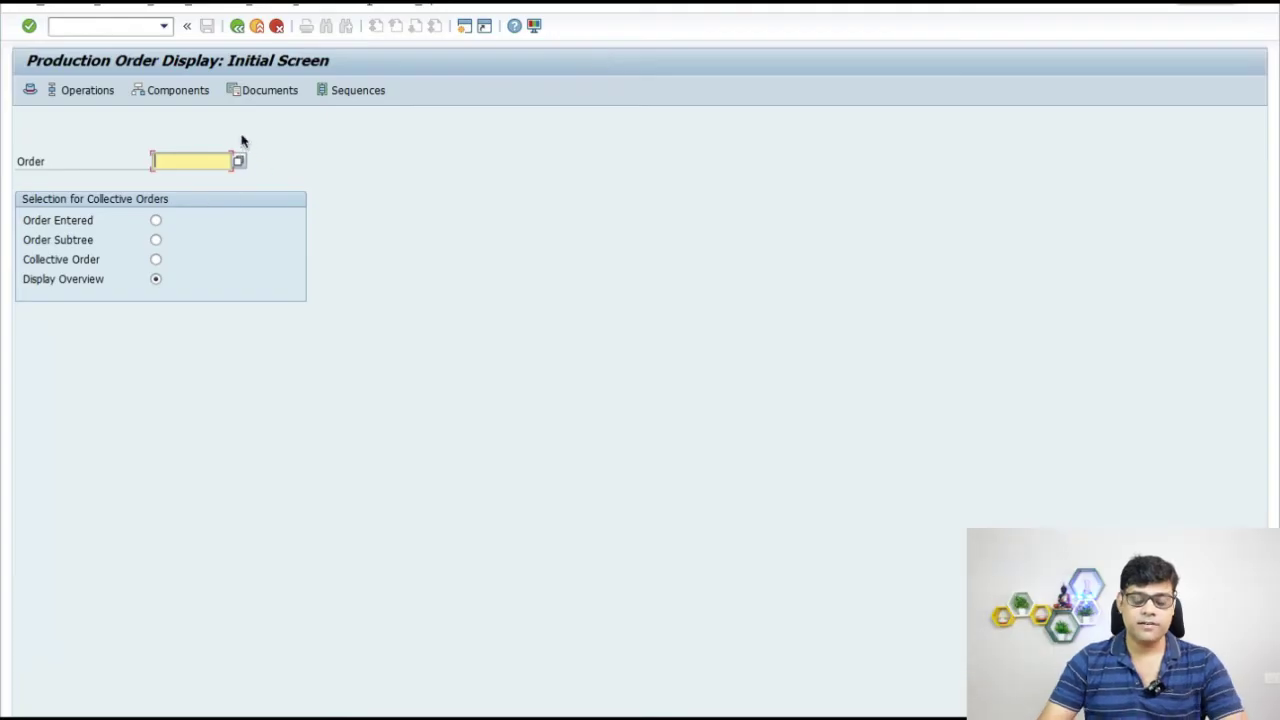
# Display the production order referenced in the G/L line item's text and open the header of the order for material 104.
pyautogui.hotkey('ctrl', 'Left')
pyautogui.hotkey('ctrl', 'Right')
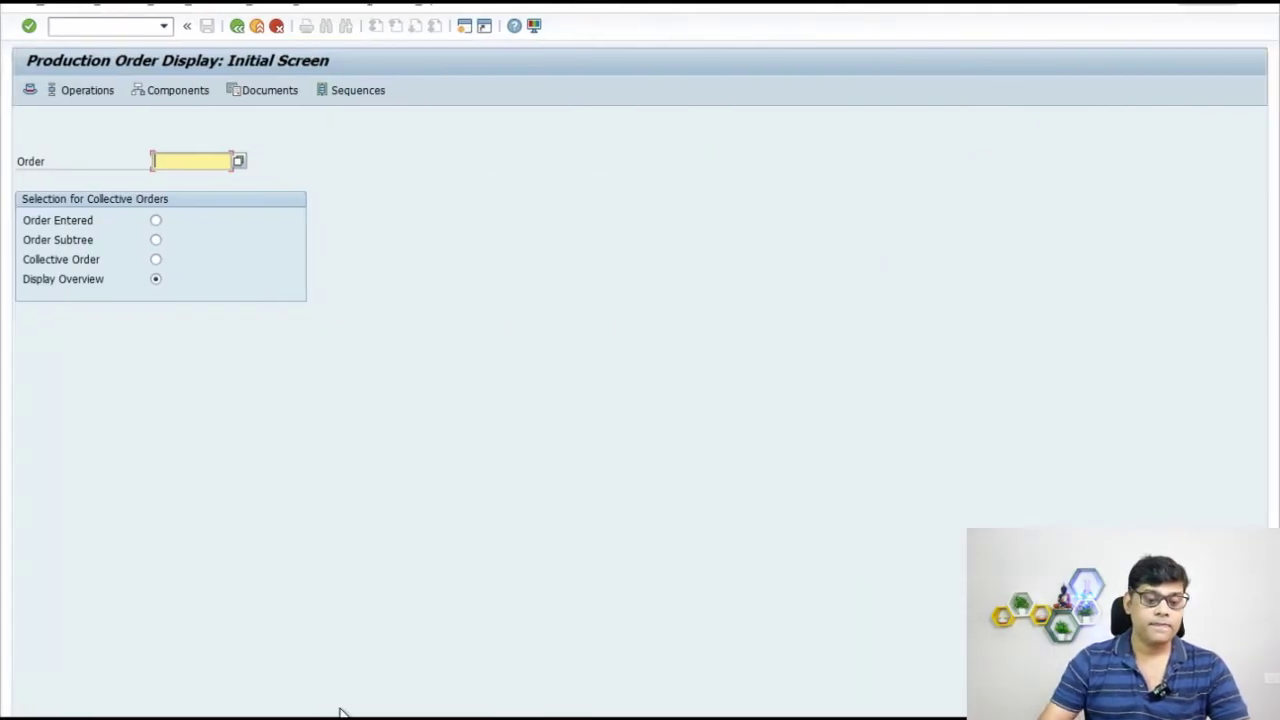
pyautogui.moveTo(345, 712)
pyautogui.click(512, 622)
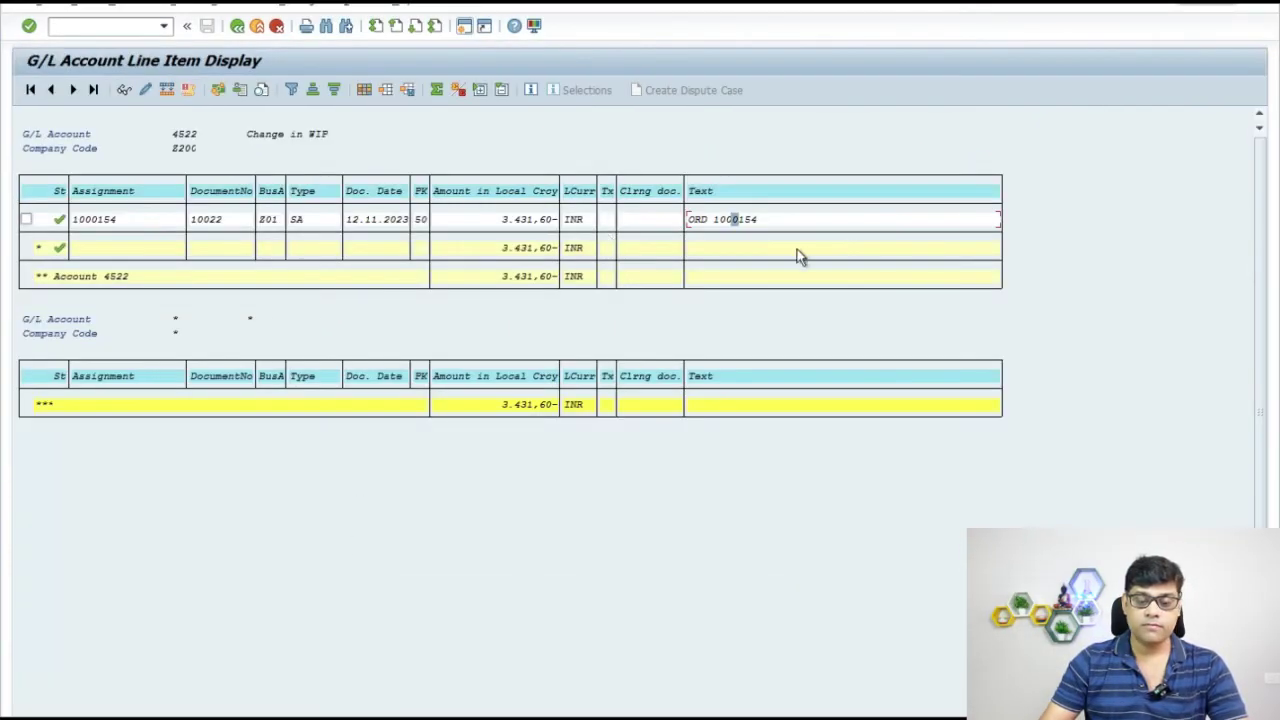
pyautogui.moveTo(345, 712)
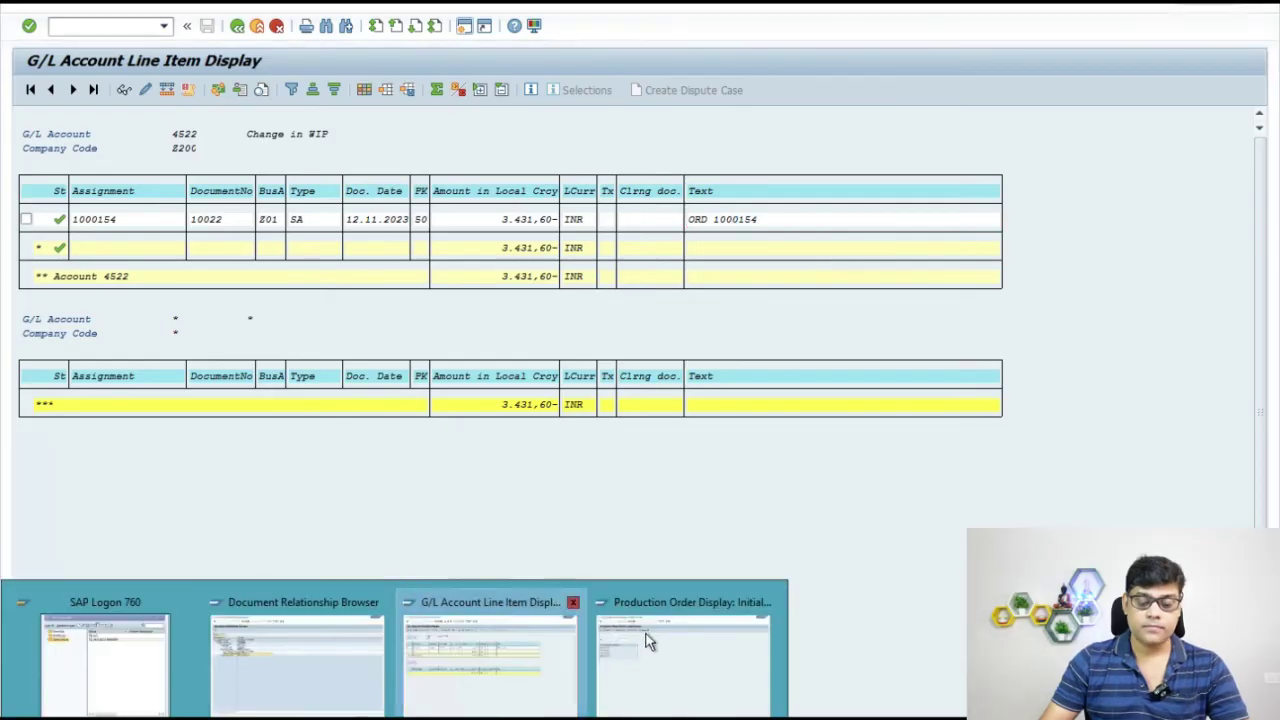
pyautogui.click(642, 621)
pyautogui.write('1000')
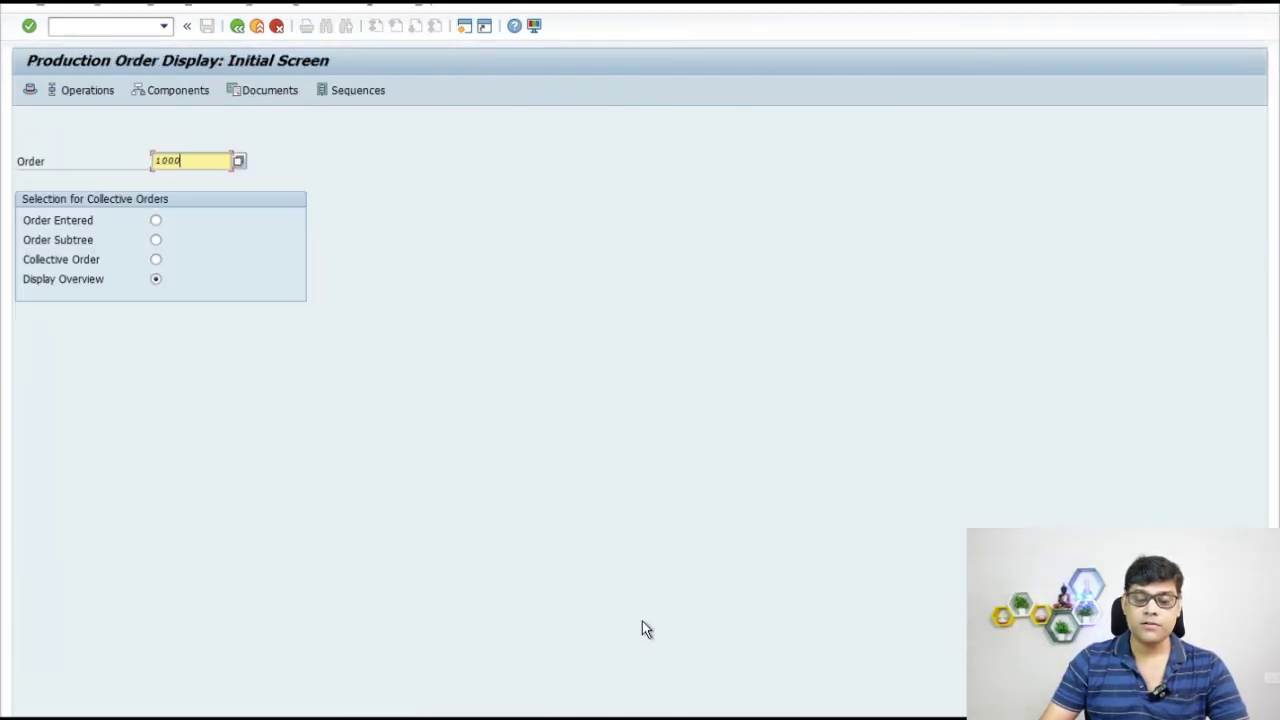
pyautogui.write('154')
pyautogui.press('Return')
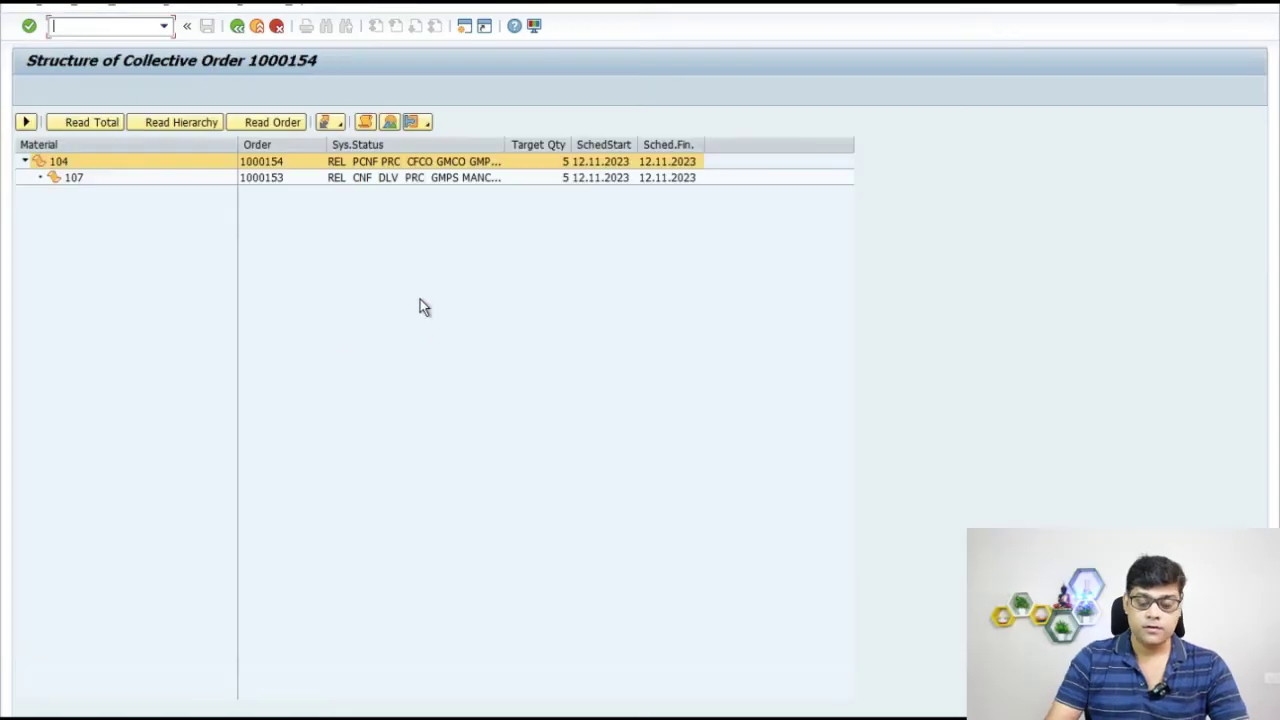
pyautogui.doubleClick(171, 162)
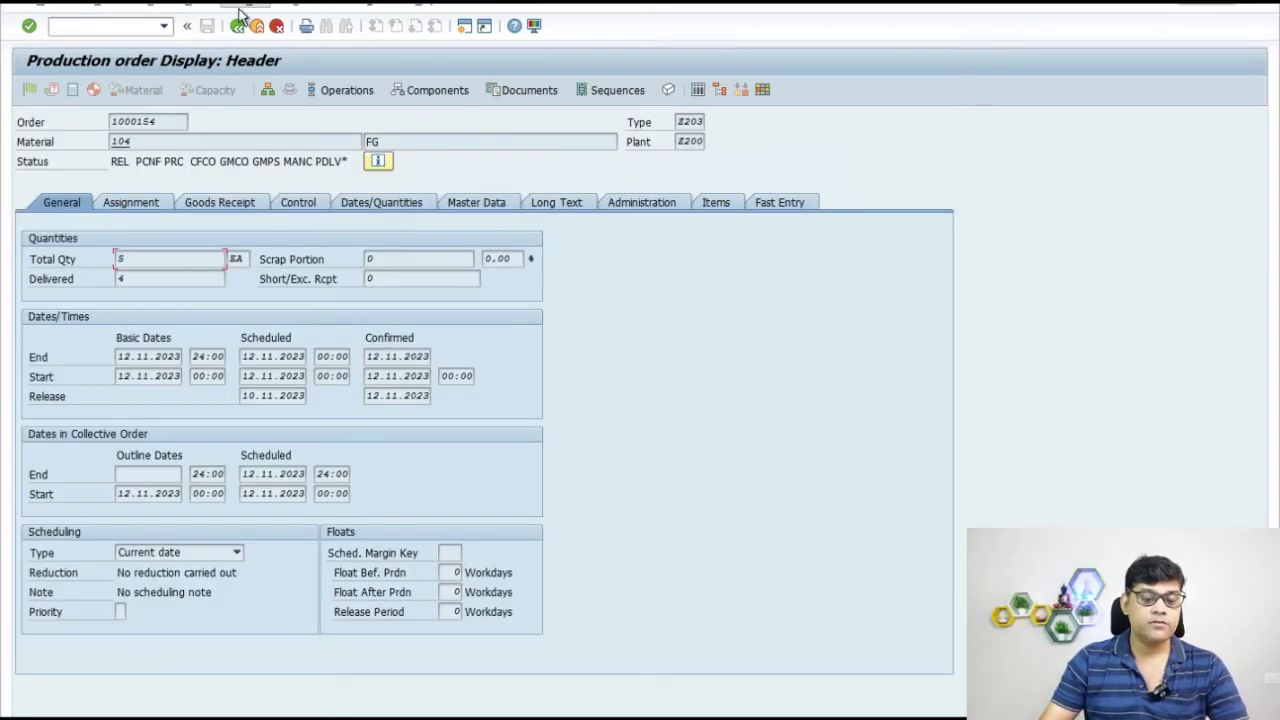
# Open the production order's cost analysis as a target/actual comparison.
pyautogui.click(328, 6)
pyautogui.moveTo(190, 5)
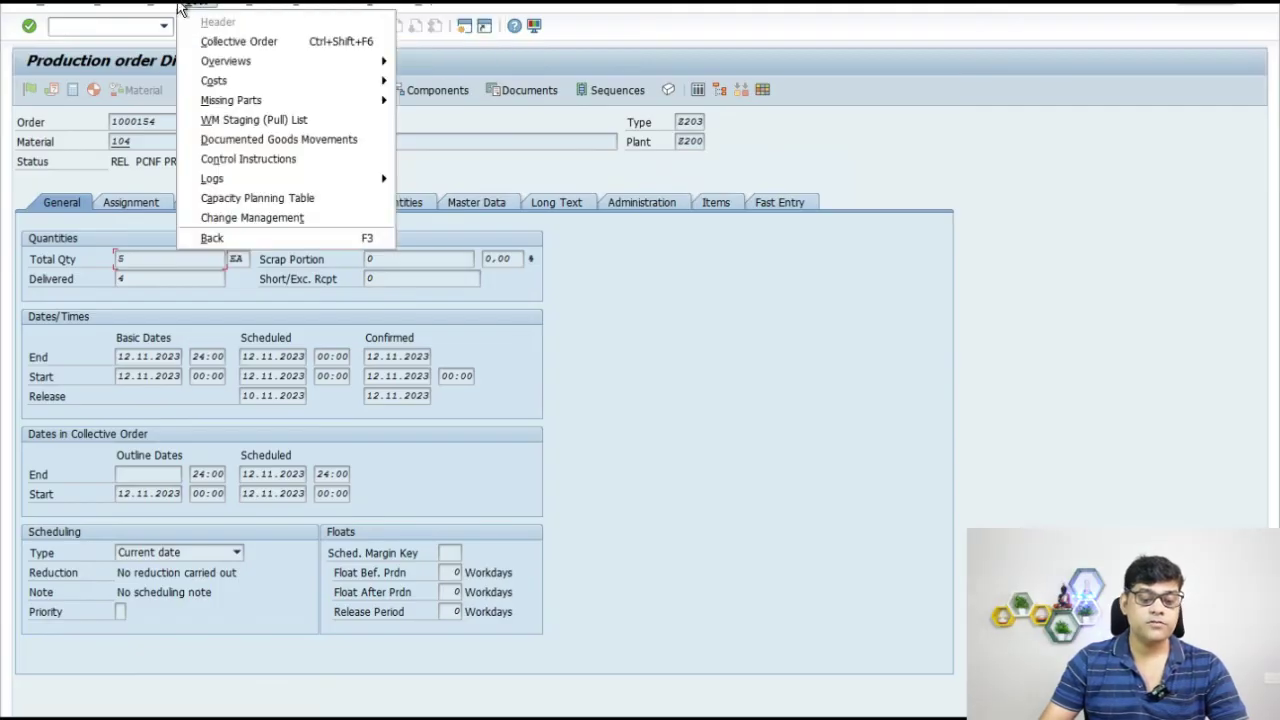
pyautogui.moveTo(289, 79)
pyautogui.click(453, 79)
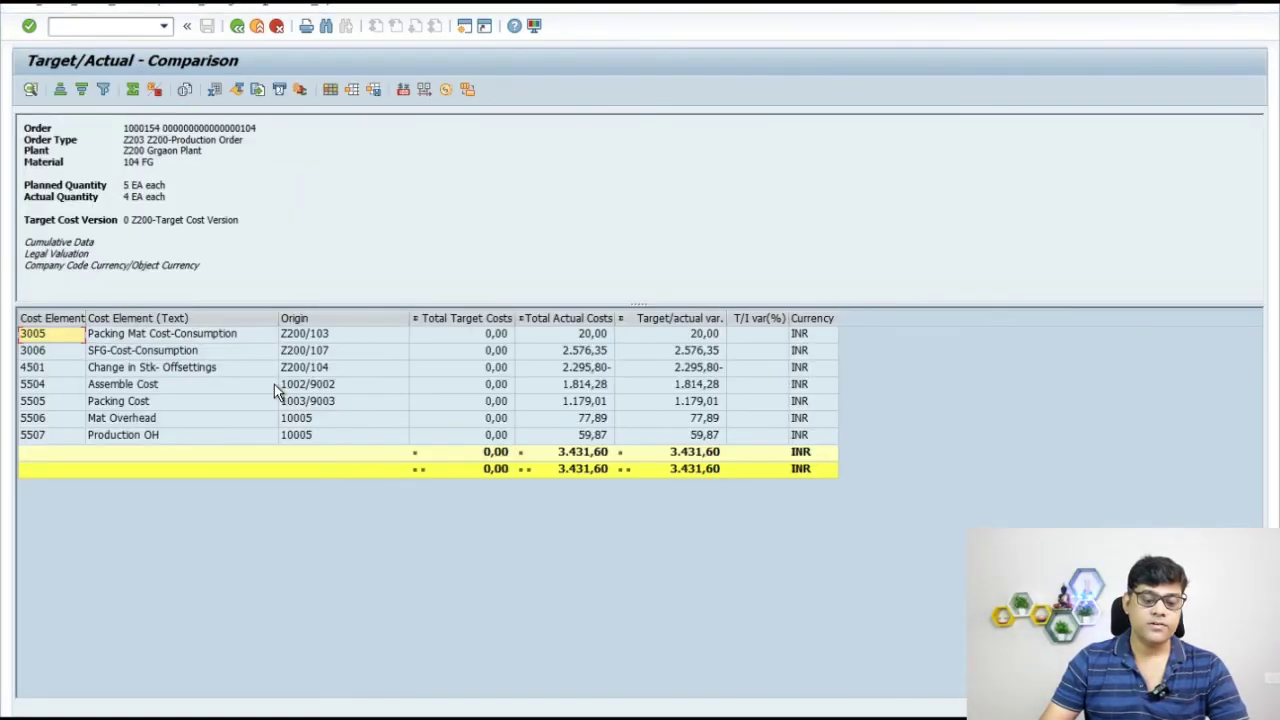
# Switch the order's cost report to the 1SAP03 Work in Process layout.
pyautogui.click(220, 4)
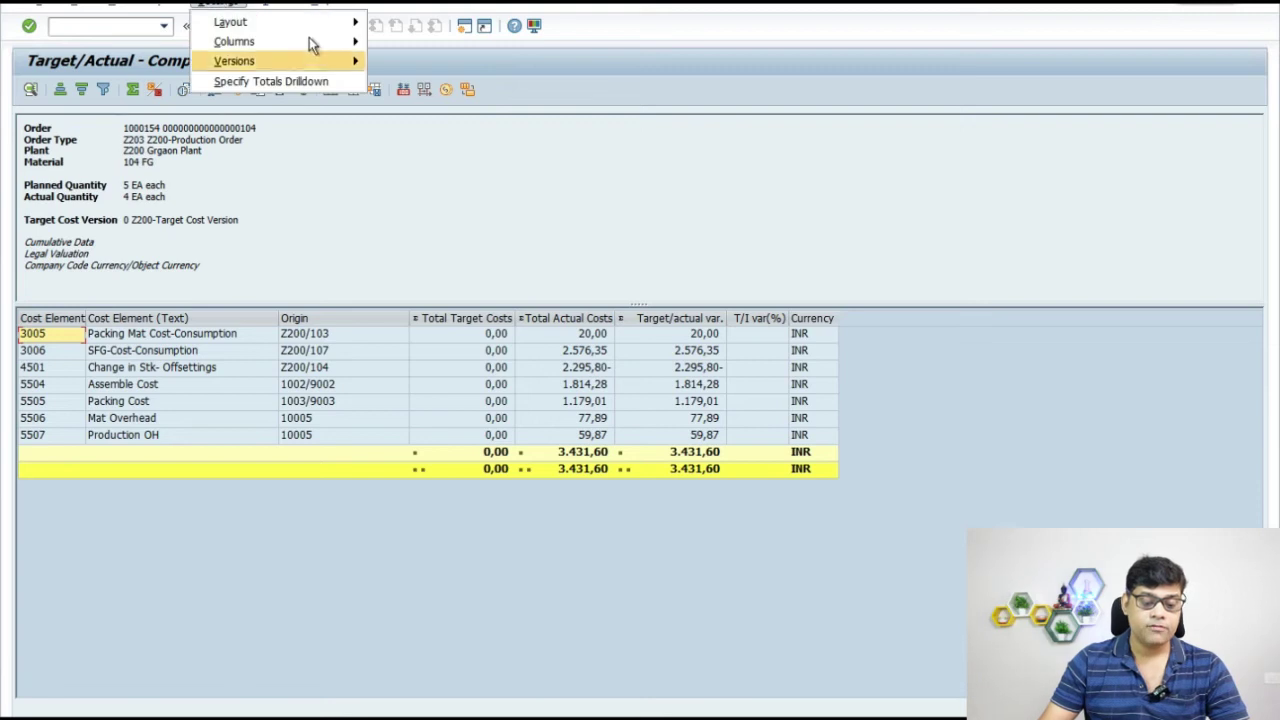
pyautogui.moveTo(309, 41)
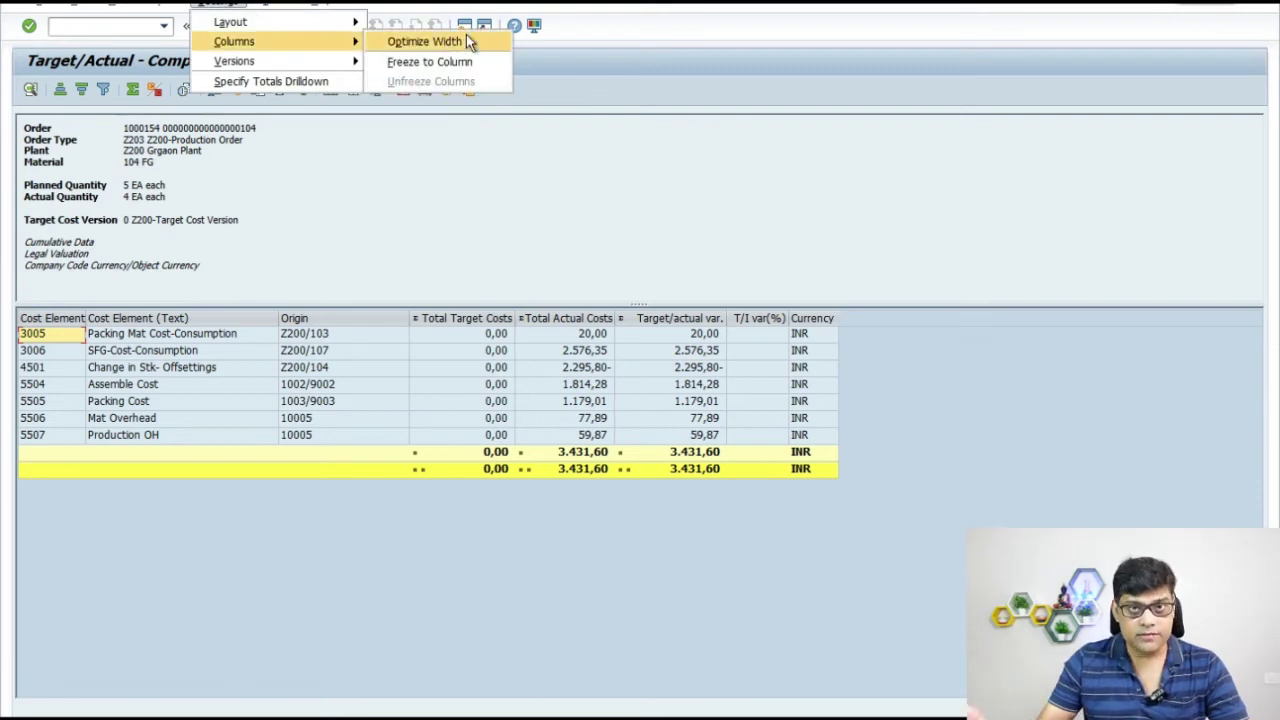
pyautogui.click(405, 42)
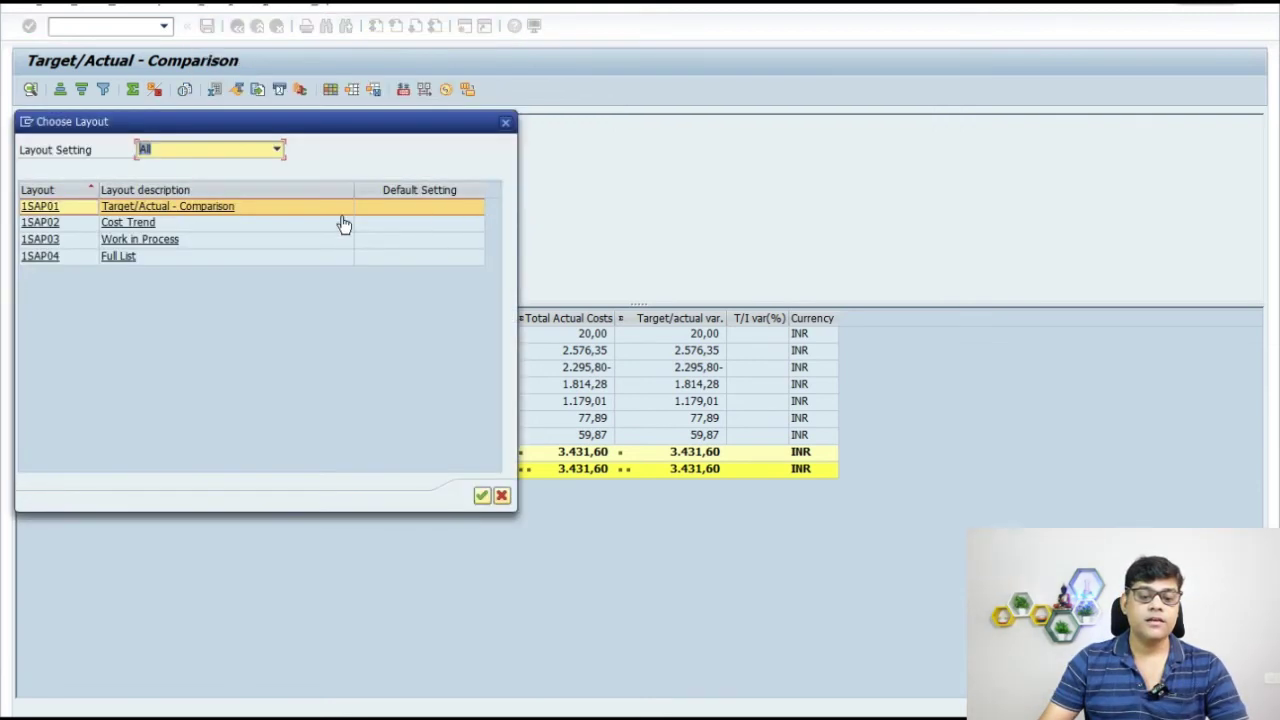
pyautogui.doubleClick(142, 243)
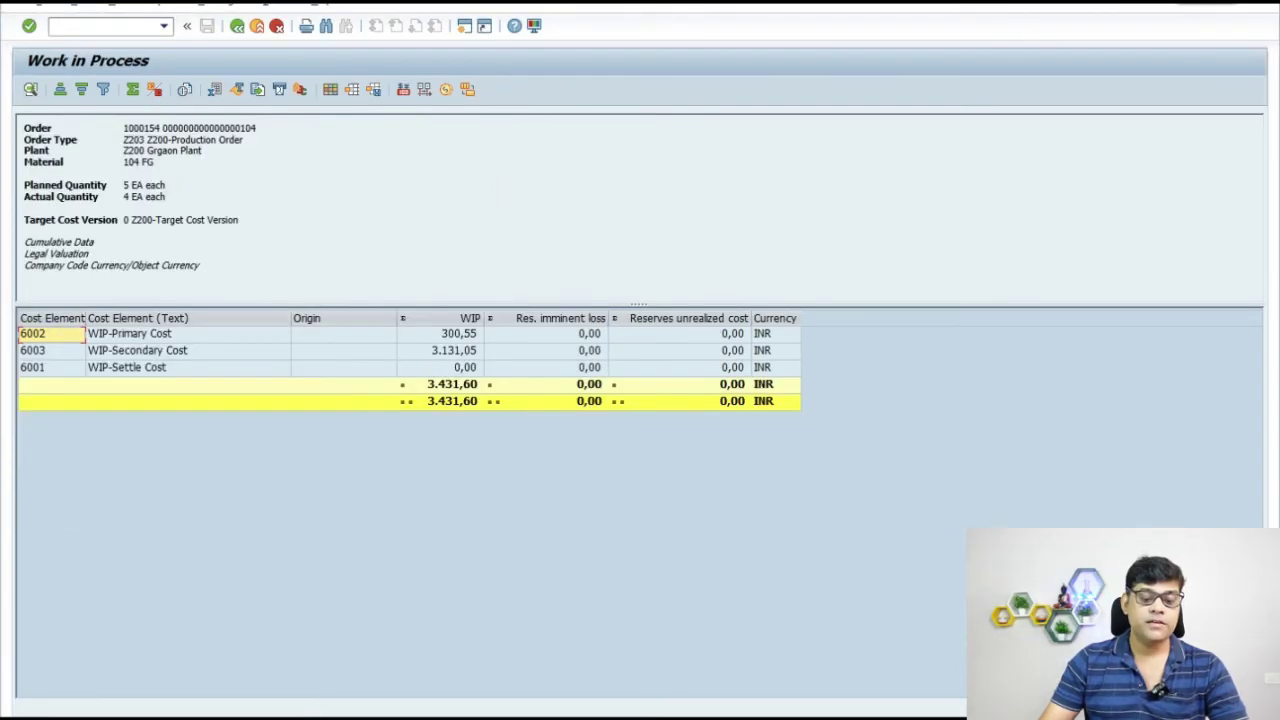
# Compare the order's work in process total with the Change in WIP line item and return to the cost report.
pyautogui.click(480, 690)
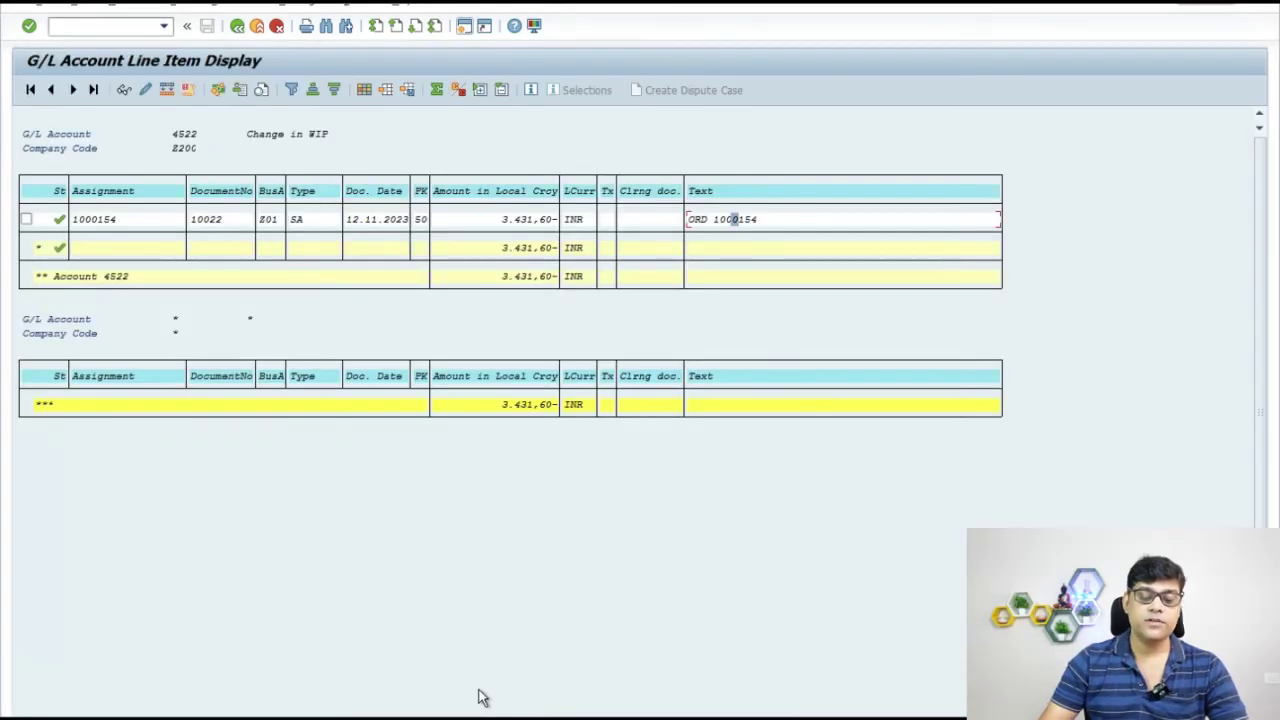
pyautogui.click(360, 716)
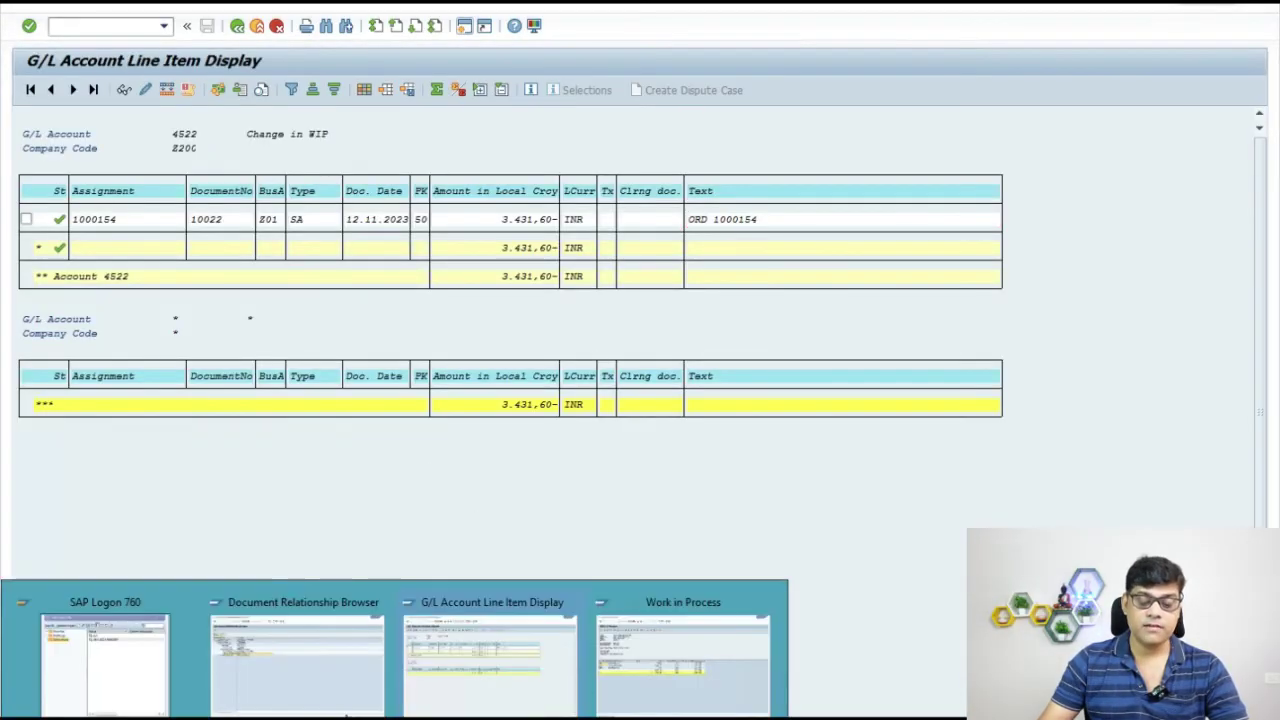
pyautogui.click(663, 686)
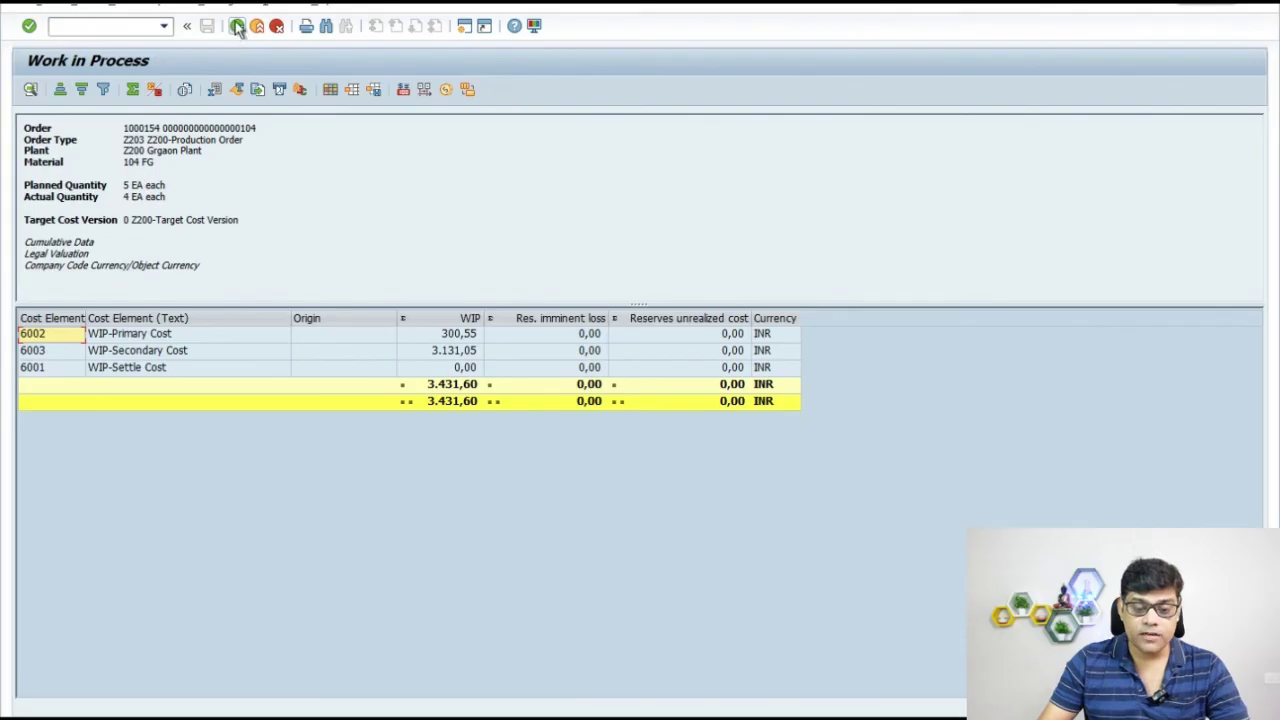
# Switch the order's cost report to the Cost Trend layout.
pyautogui.click(215, 3)
pyautogui.click(410, 40)
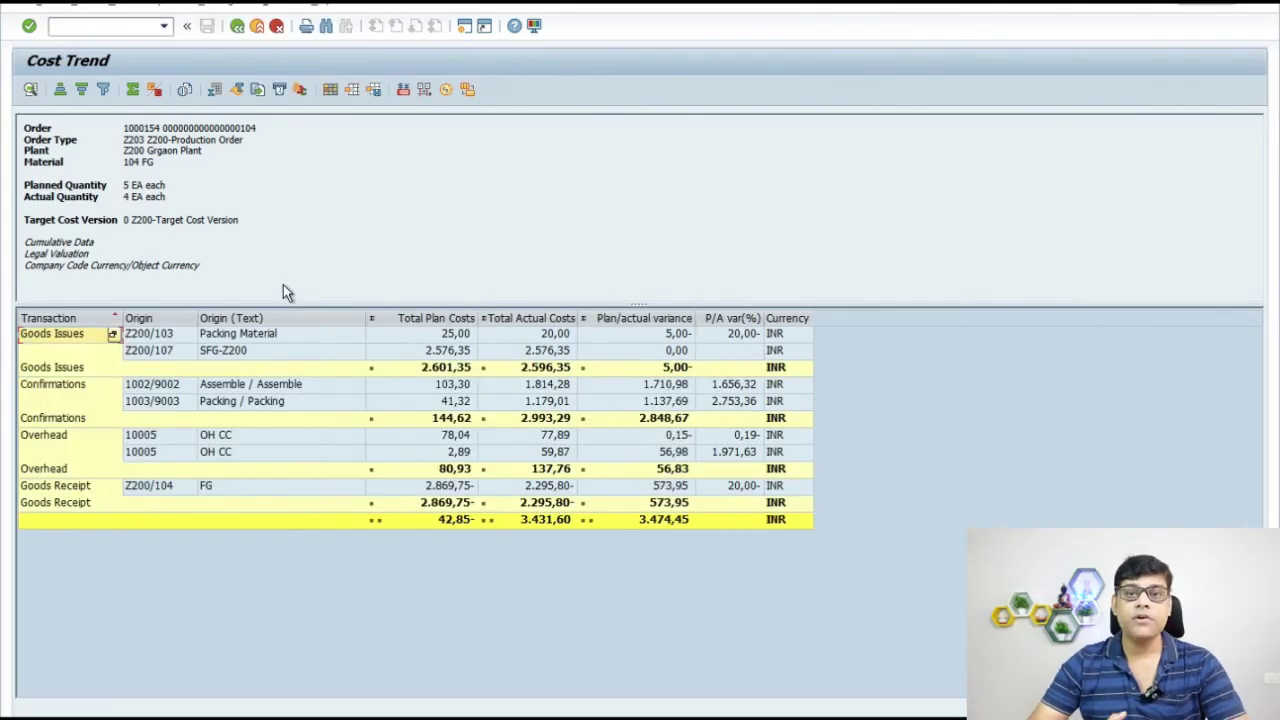